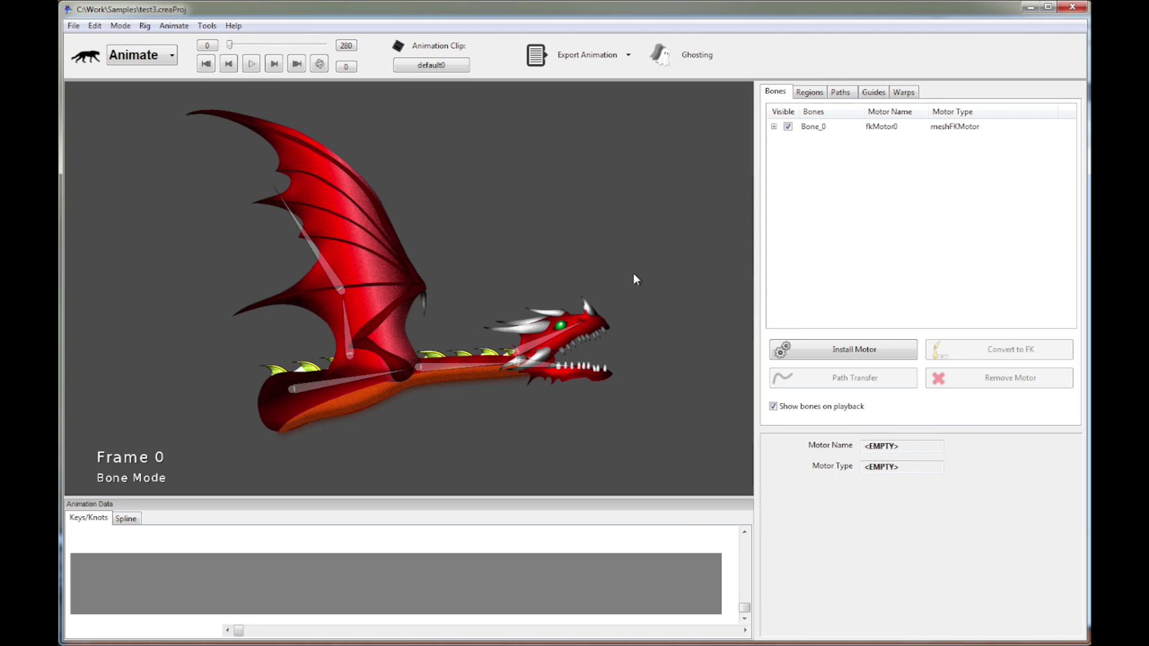
# Look at the spline view of the animation data, and return to the key and knot view.
pyautogui.scroll(3, 634, 278)
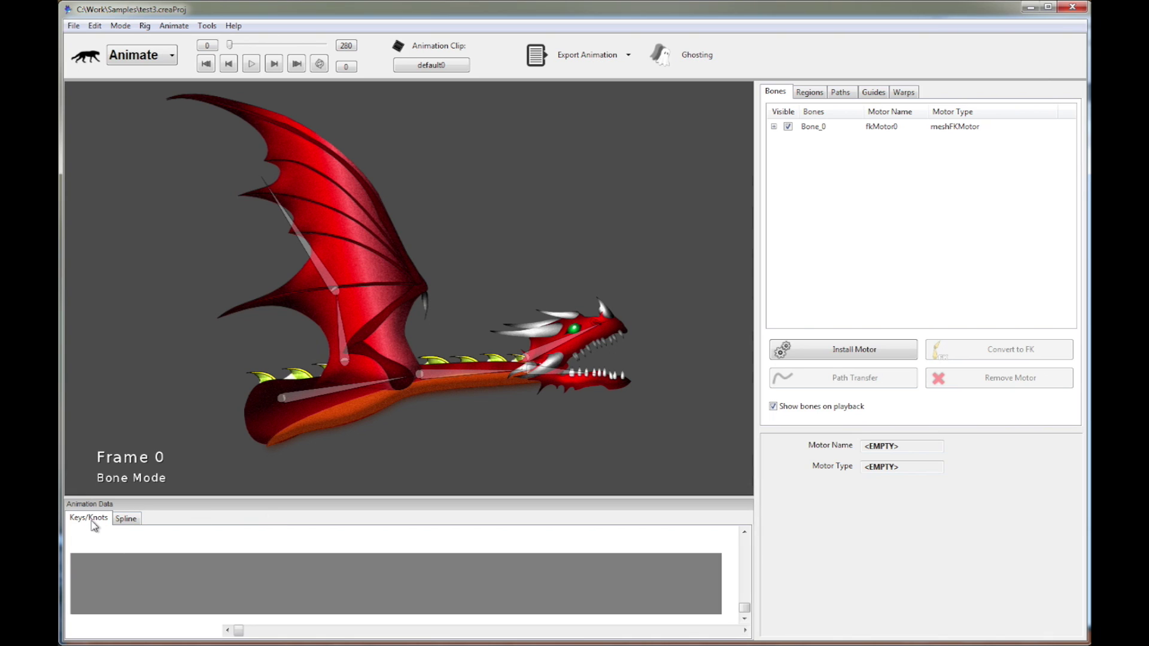
pyautogui.click(127, 519)
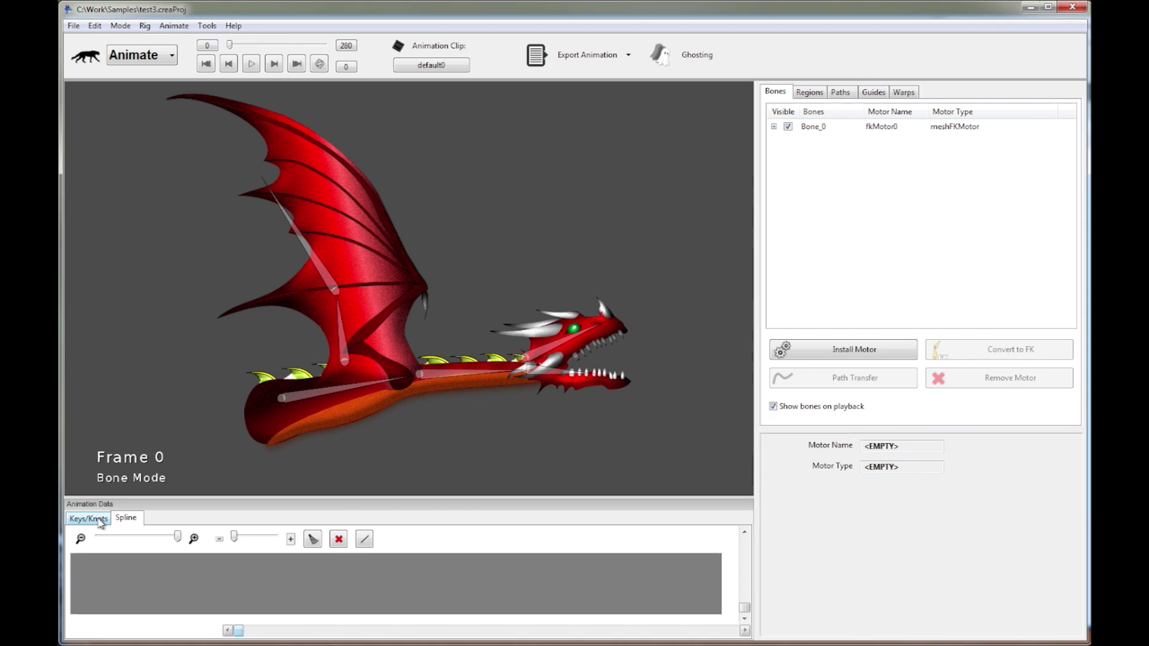
pyautogui.click(101, 522)
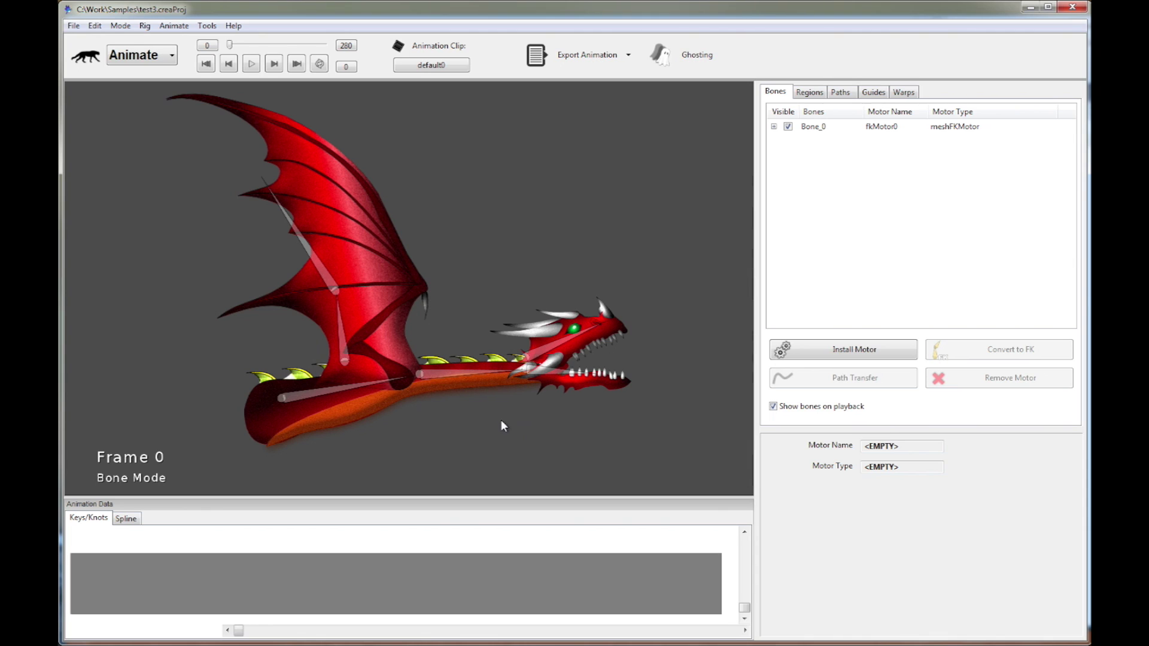
# Select the neck bone Bone_1, enlarge the animation data area, and review the bone's posY, posX and angle tracks.
pyautogui.click(450, 372)
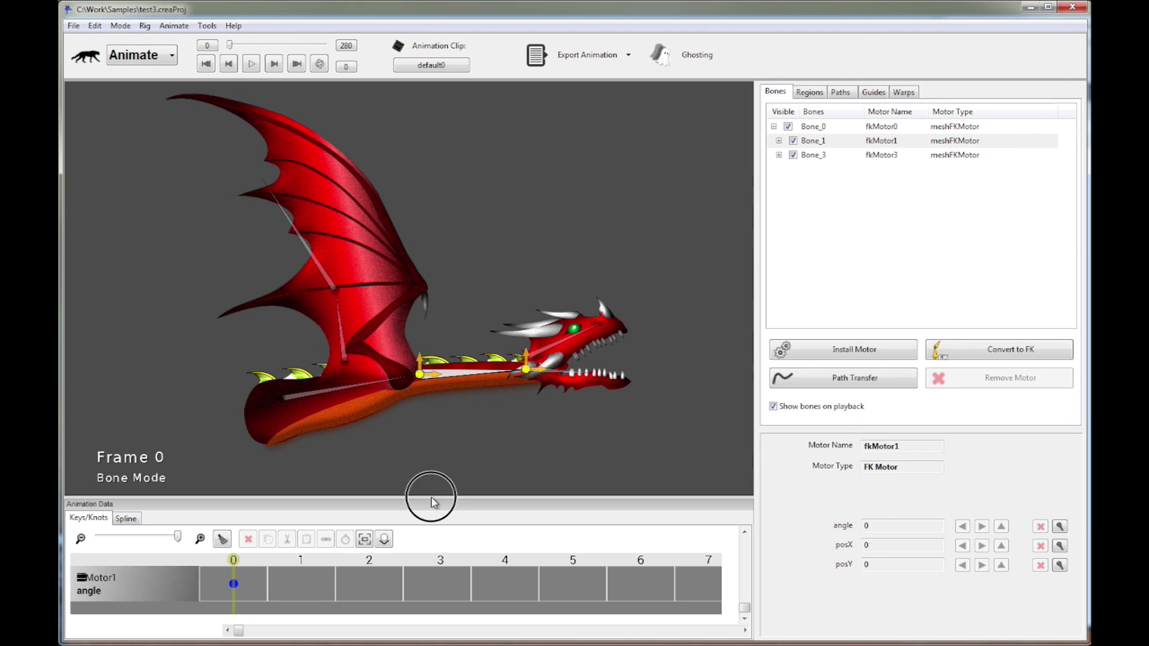
pyautogui.moveTo(428, 495); pyautogui.dragTo(428, 445)
pyautogui.scroll(1, 388, 549)
pyautogui.scroll(-1, 388, 551)
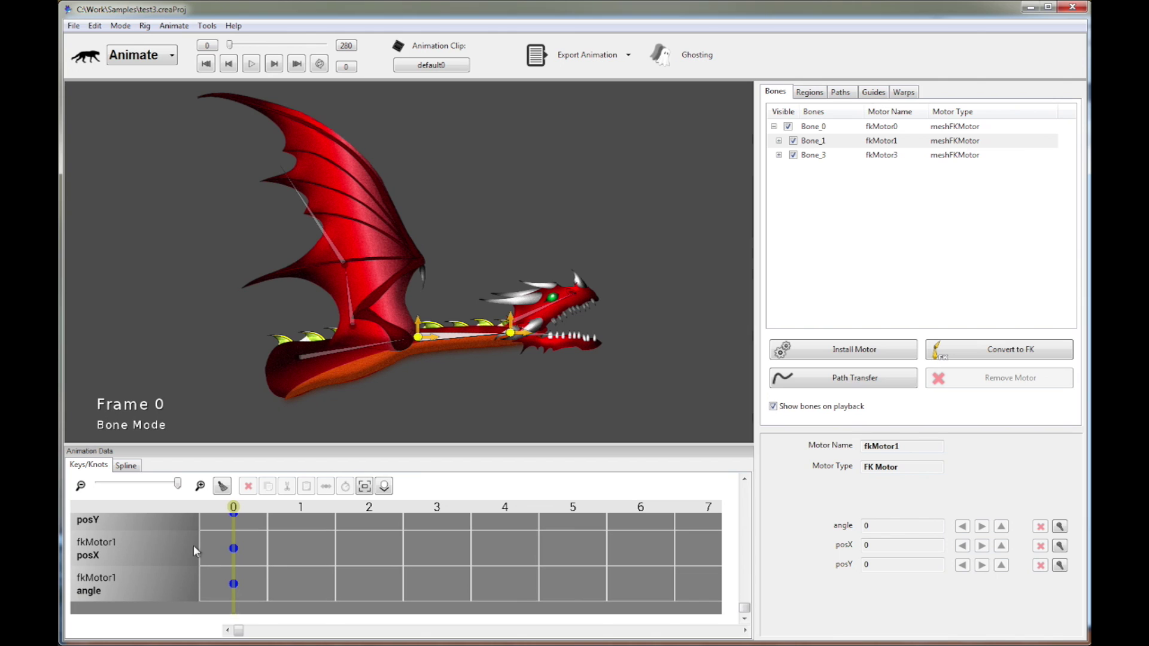
pyautogui.scroll(1, 272, 572)
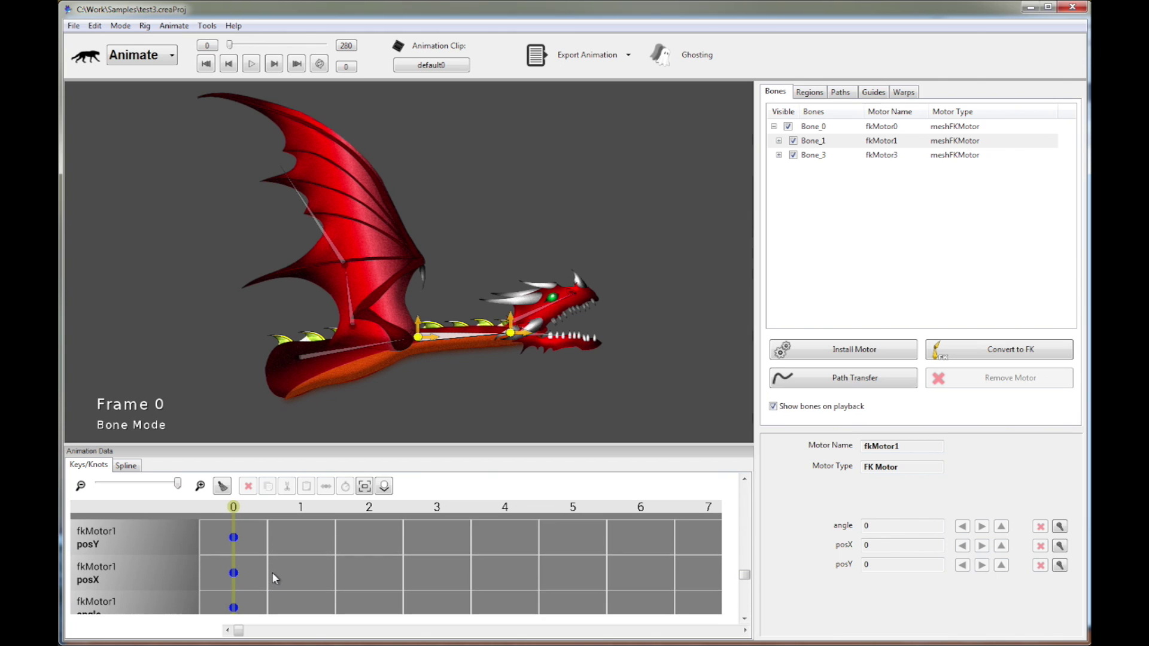
pyautogui.scroll(1, 267, 584)
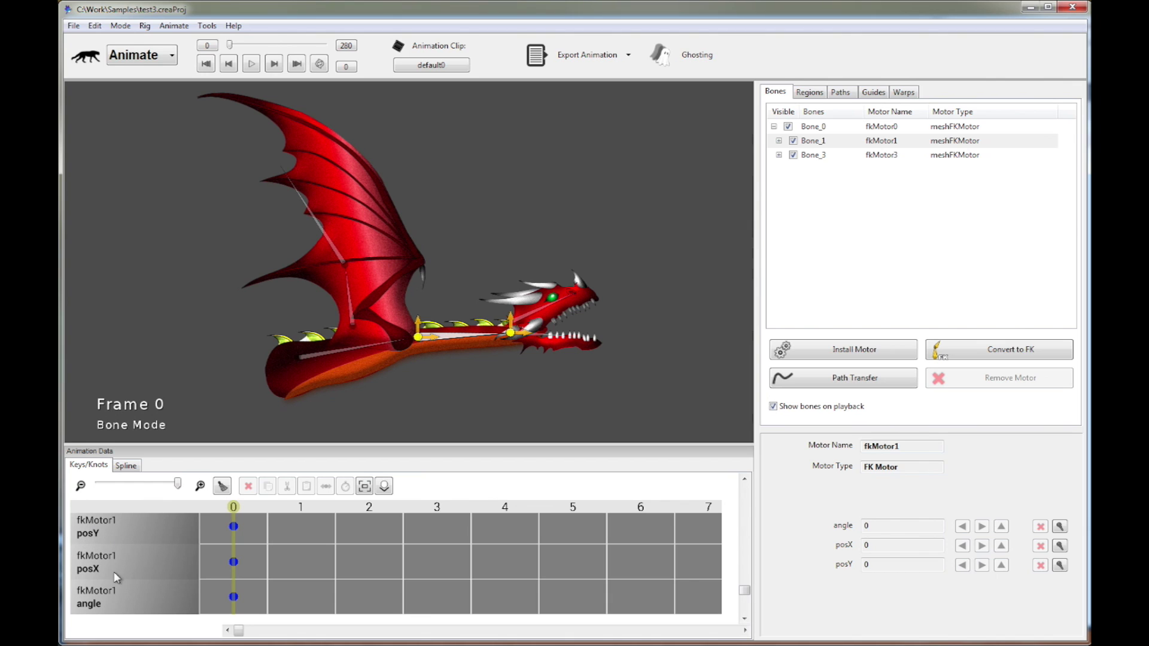
pyautogui.scroll(-1, 117, 576)
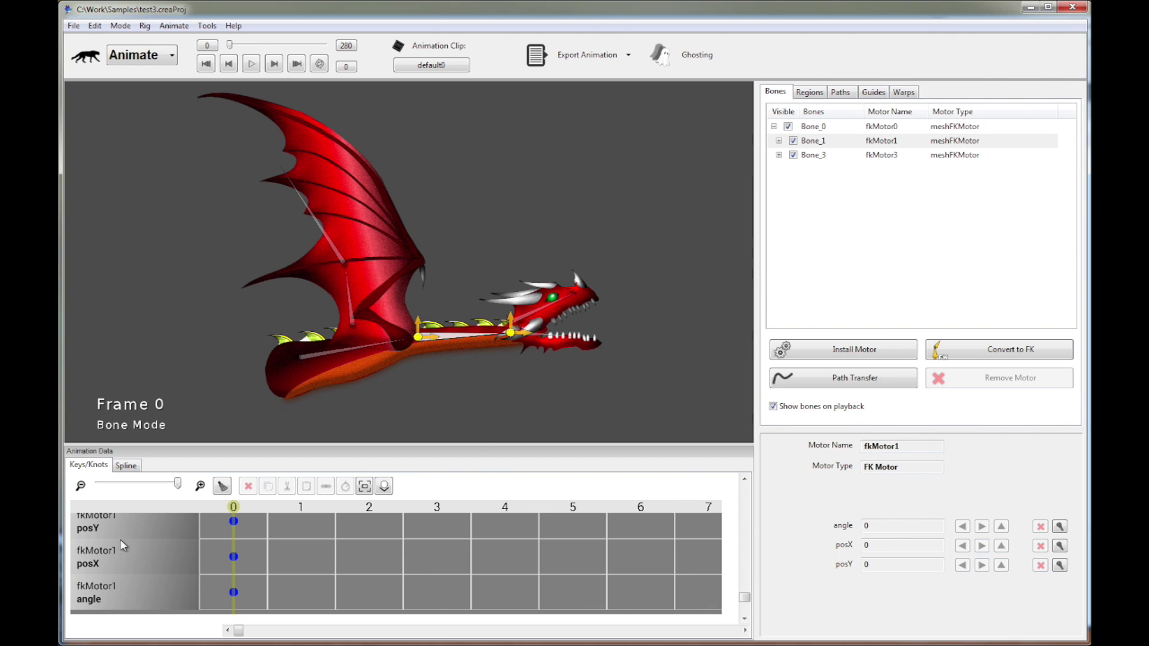
pyautogui.scroll(2, 264, 579)
pyautogui.scroll(-2, 238, 551)
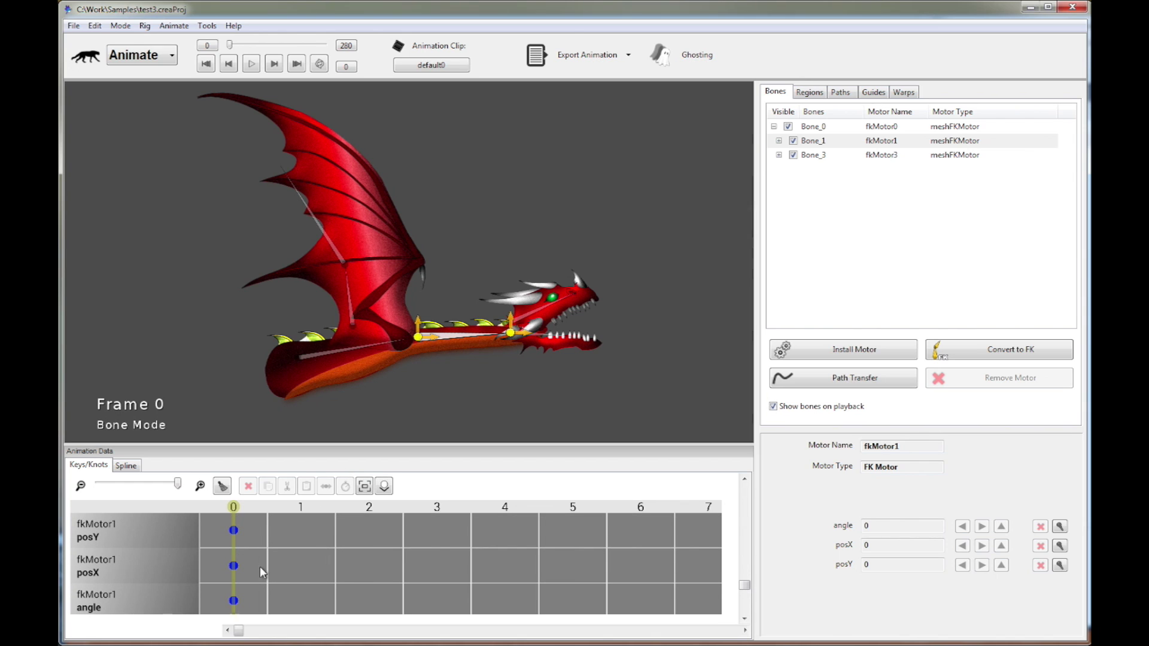
# Select the body bone Bone_0 and the wing bone Bone_4, and examine the motor tracks listed in the timeline.
pyautogui.click(318, 351)
pyautogui.scroll(3, 321, 570)
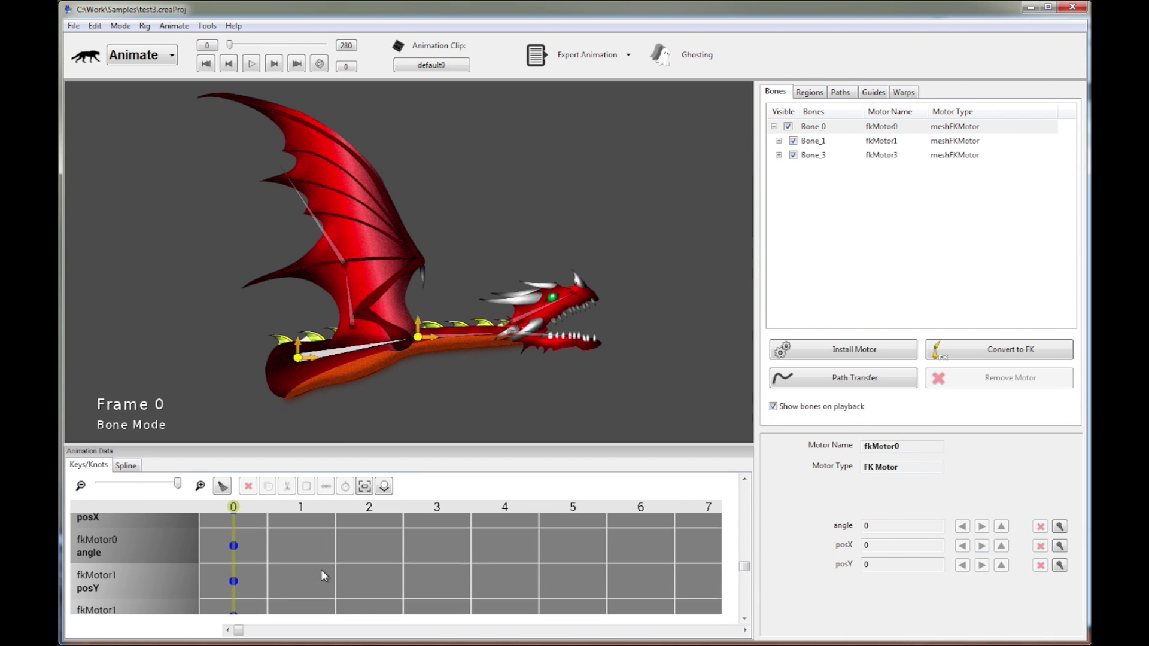
pyautogui.scroll(2, 321, 569)
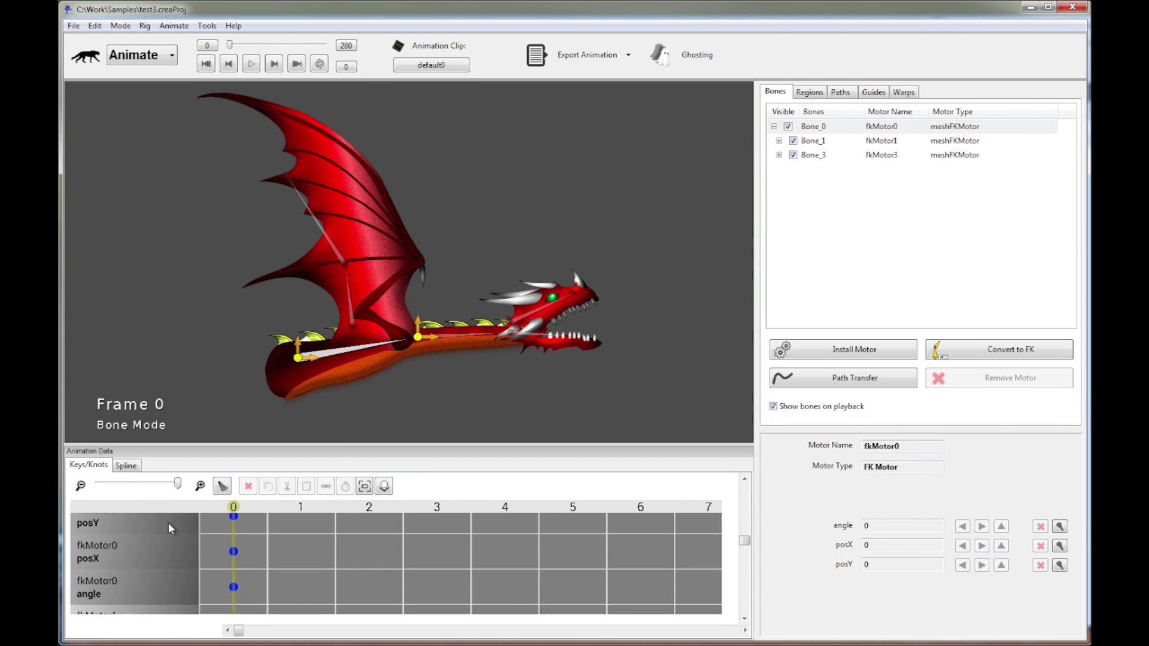
pyautogui.scroll(-4, 301, 578)
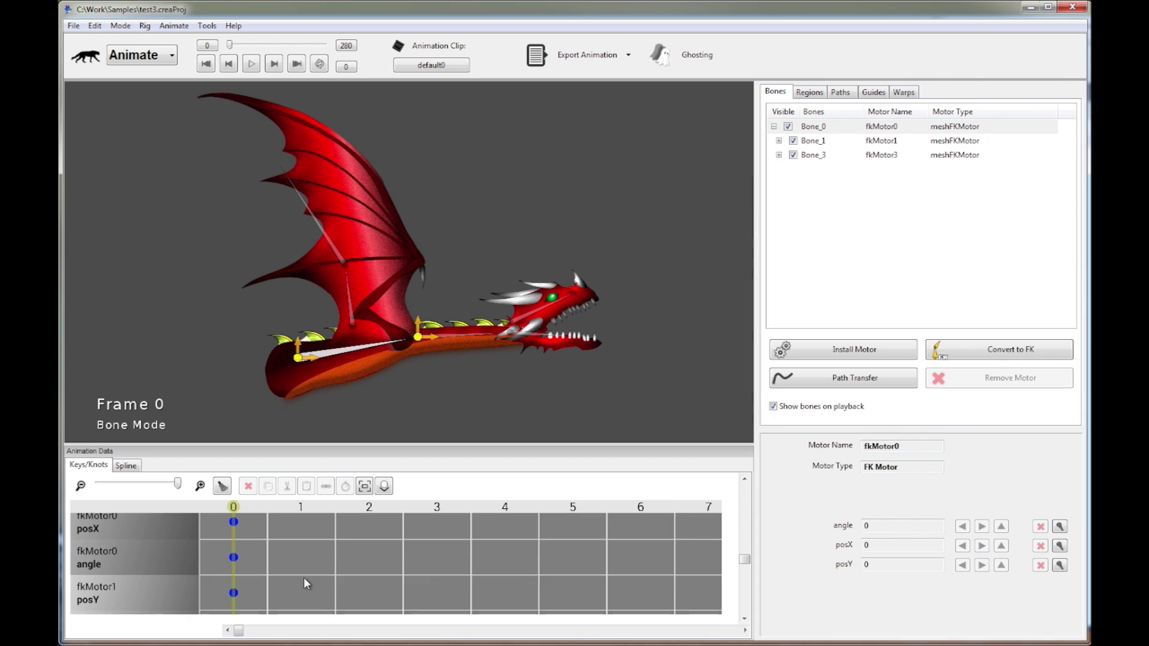
pyautogui.scroll(-2, 310, 574)
pyautogui.scroll(3, 293, 565)
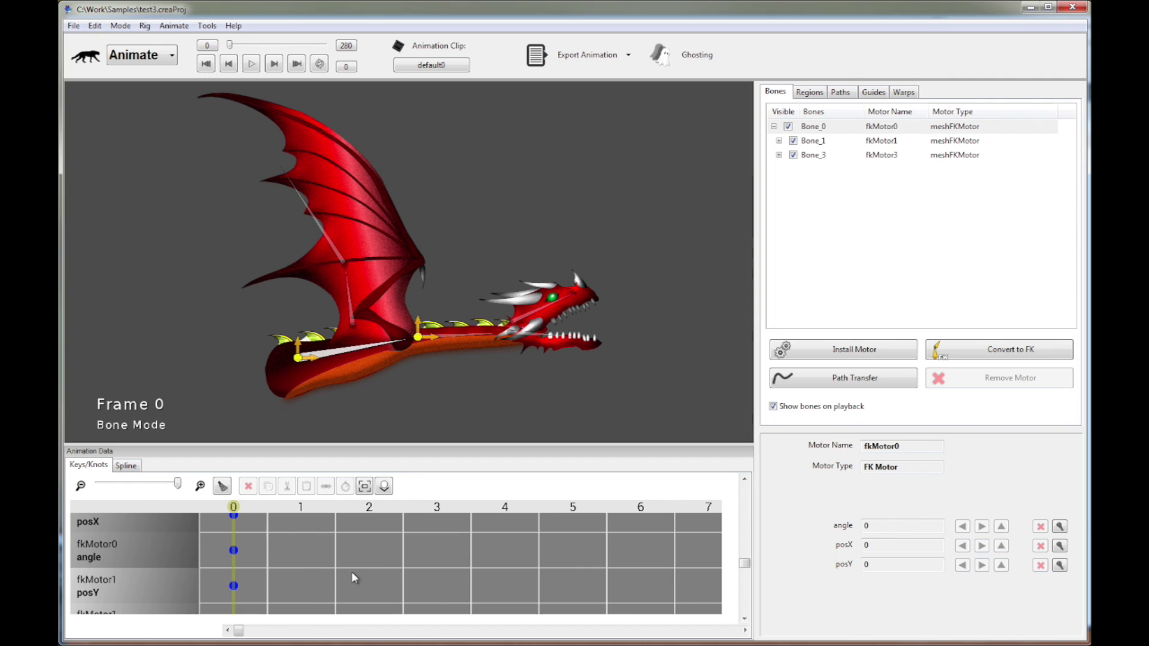
pyautogui.click(334, 245)
pyautogui.scroll(-5, 350, 550)
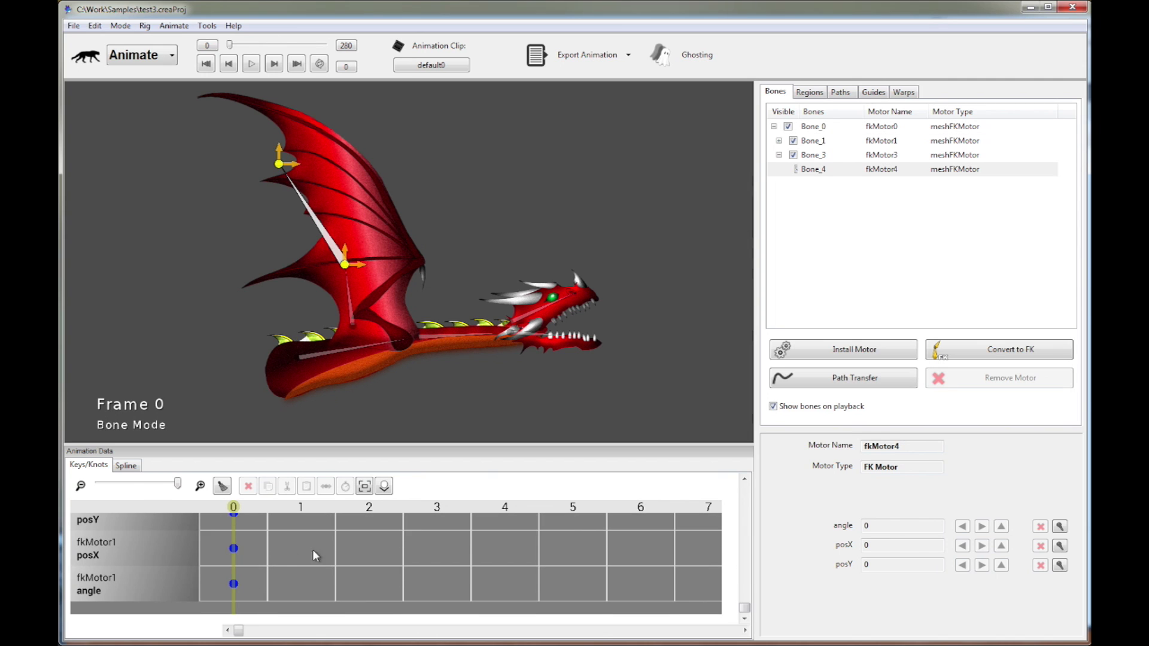
pyautogui.scroll(1, 266, 557)
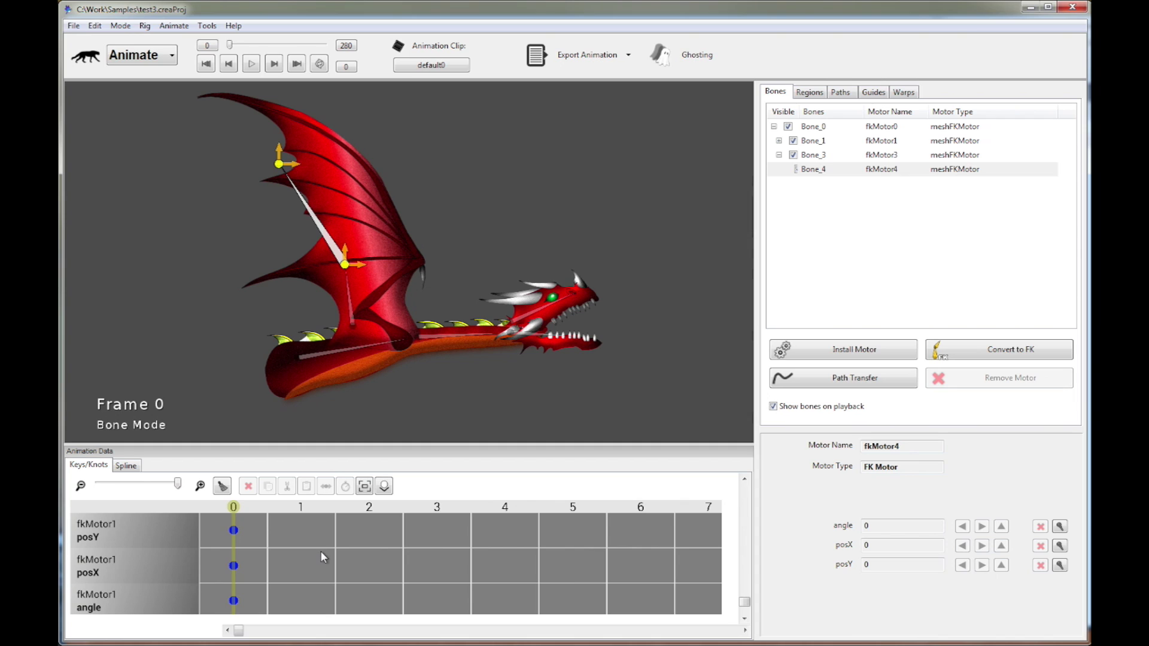
# Clear all tracks from the timeline and load only the neck bone's fkMotor1 tracks.
pyautogui.click(221, 487)
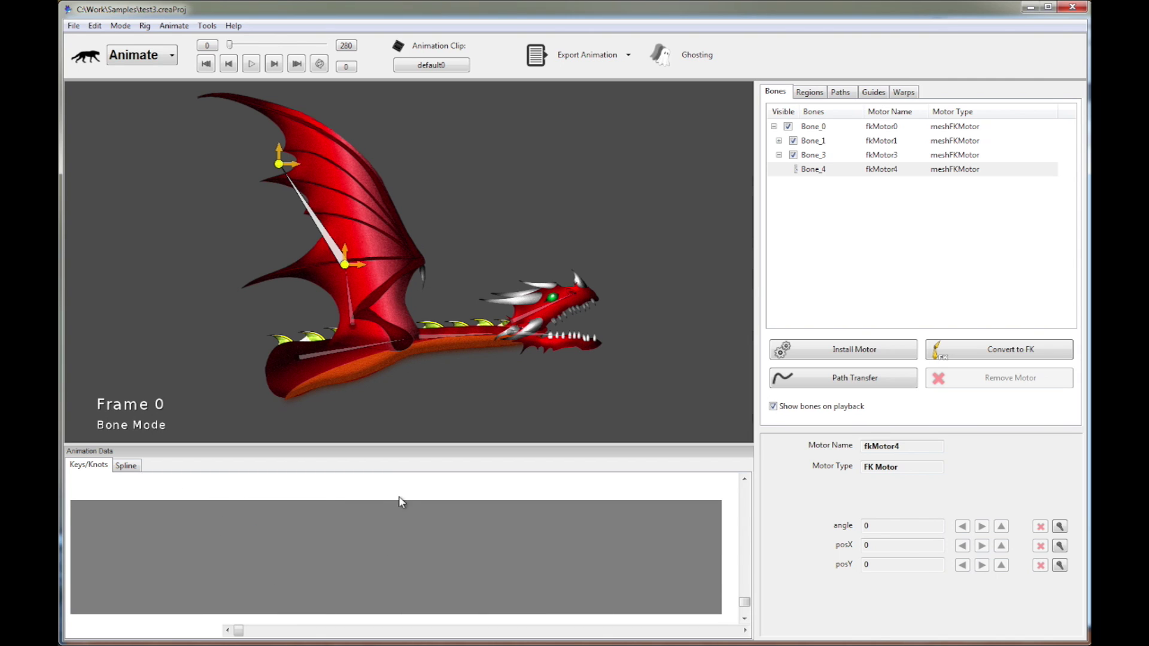
pyautogui.click(471, 343)
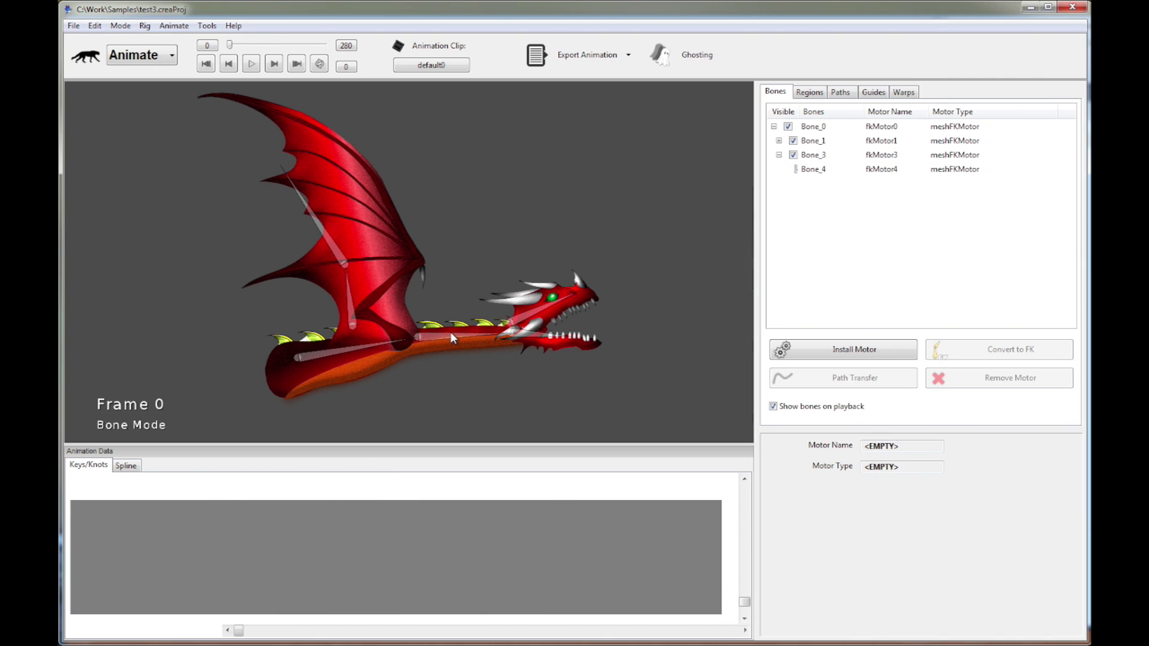
pyautogui.click(450, 334)
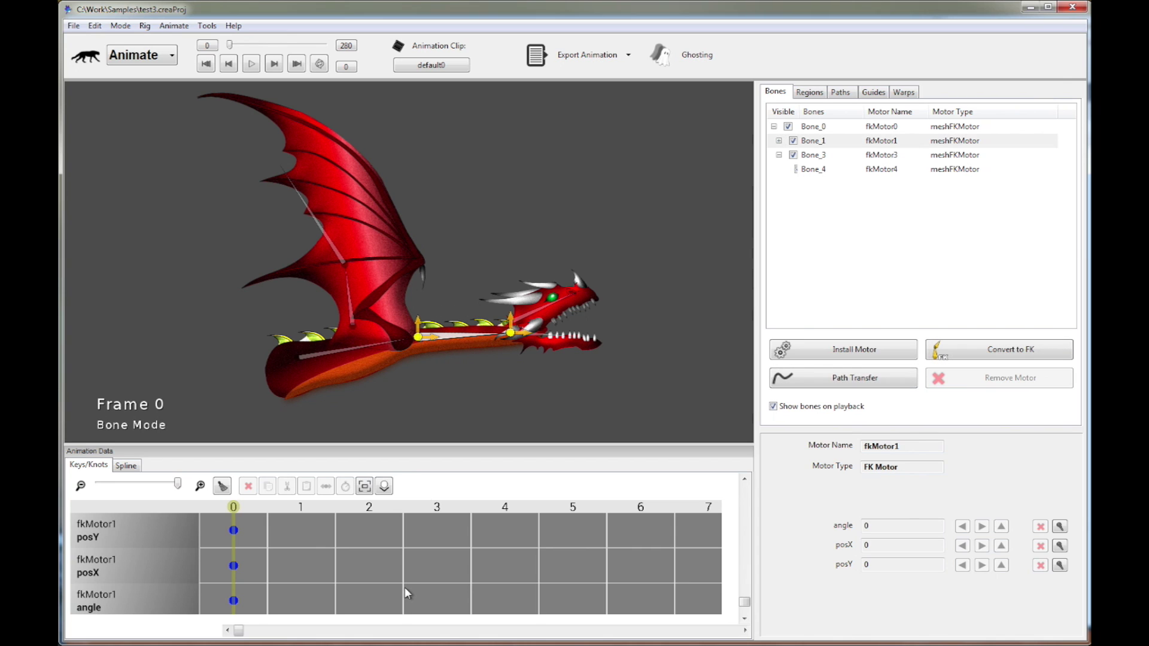
pyautogui.scroll(-2, 391, 576)
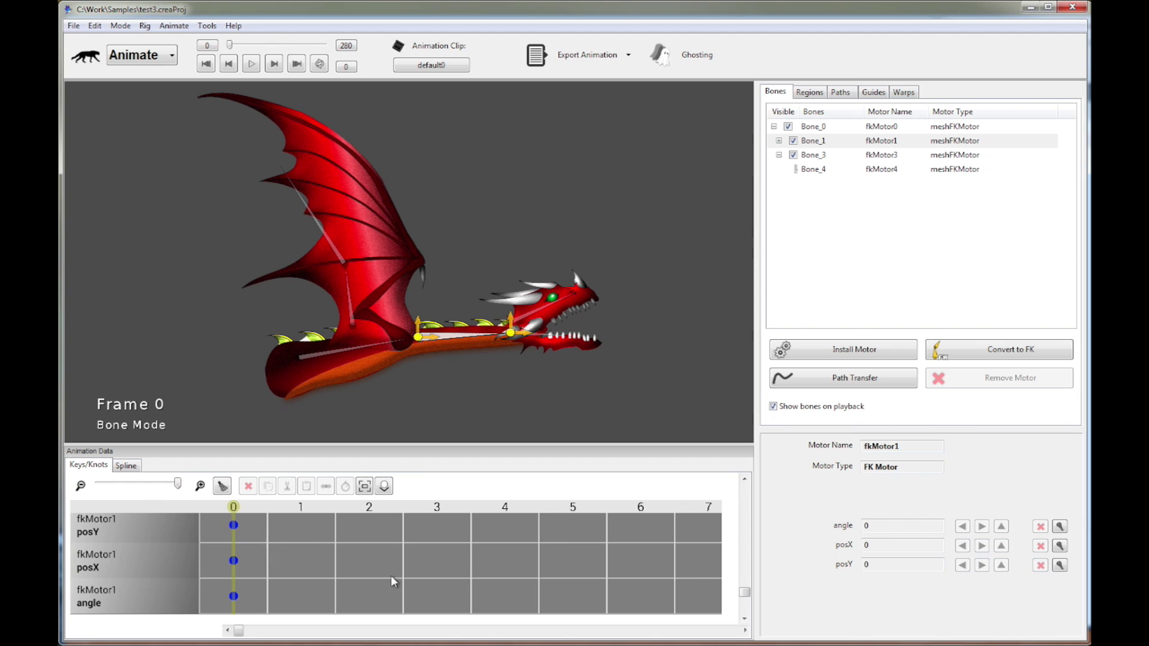
pyautogui.scroll(-2, 392, 576)
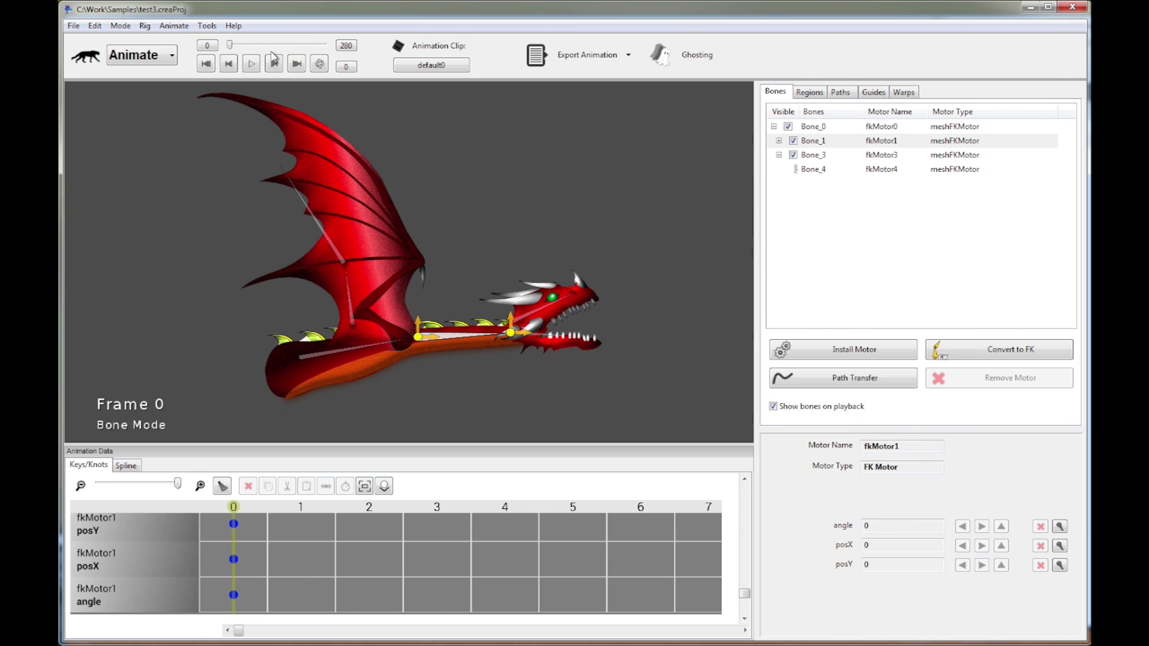
# Add an angle key of 20 for the neck bone at frame 5, and rotate the bone upward to an angle of about 41.6.
pyautogui.moveTo(229, 46)
pyautogui.mouseDown()
pyautogui.moveTo(244, 51)
pyautogui.moveTo(221, 44)
pyautogui.mouseUp()
pyautogui.moveTo(300, 509); pyautogui.dragTo(585, 516)
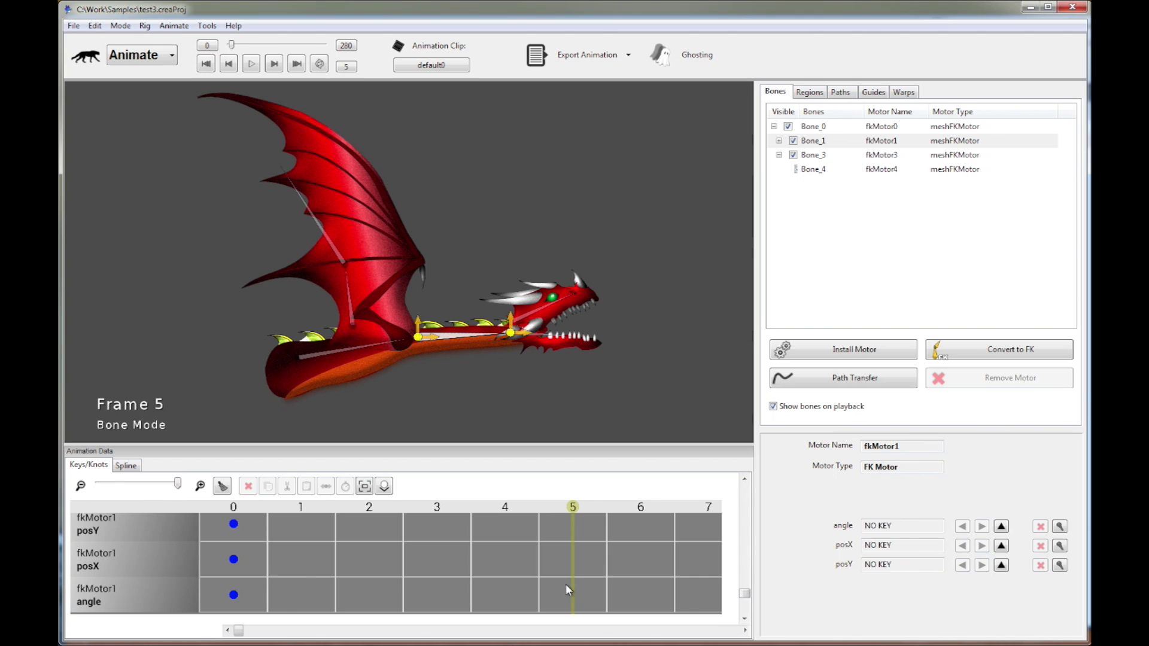
pyautogui.scroll(-1, 571, 584)
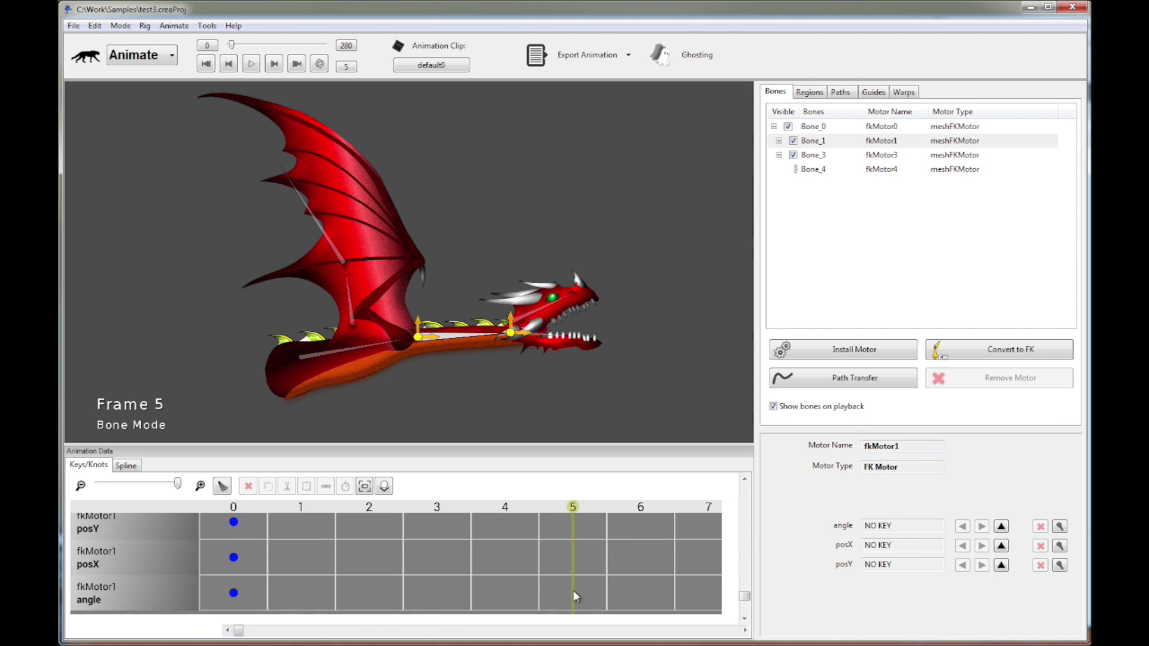
pyautogui.click(572, 590)
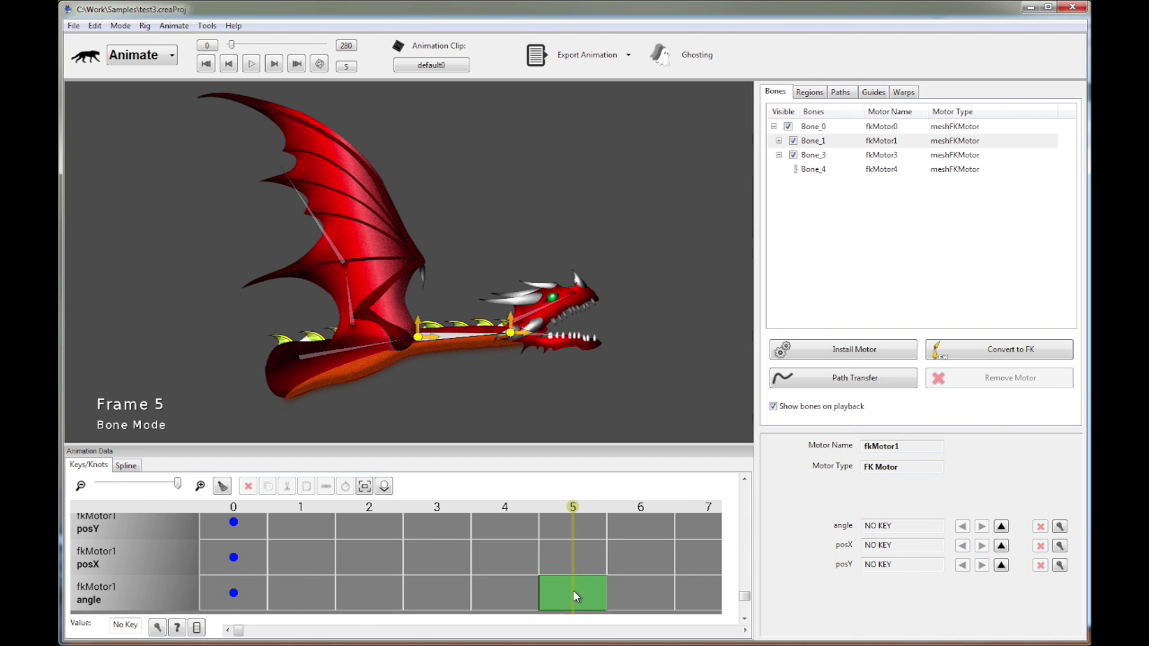
pyautogui.click(157, 627)
pyautogui.write('20')
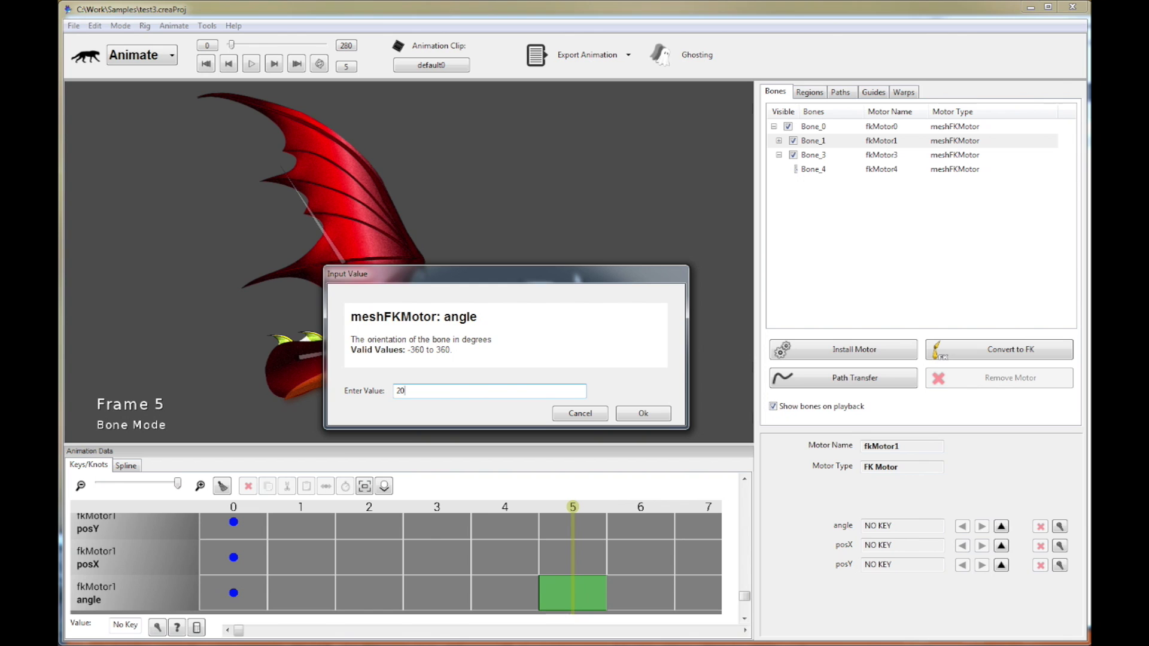
pyautogui.press('Return')
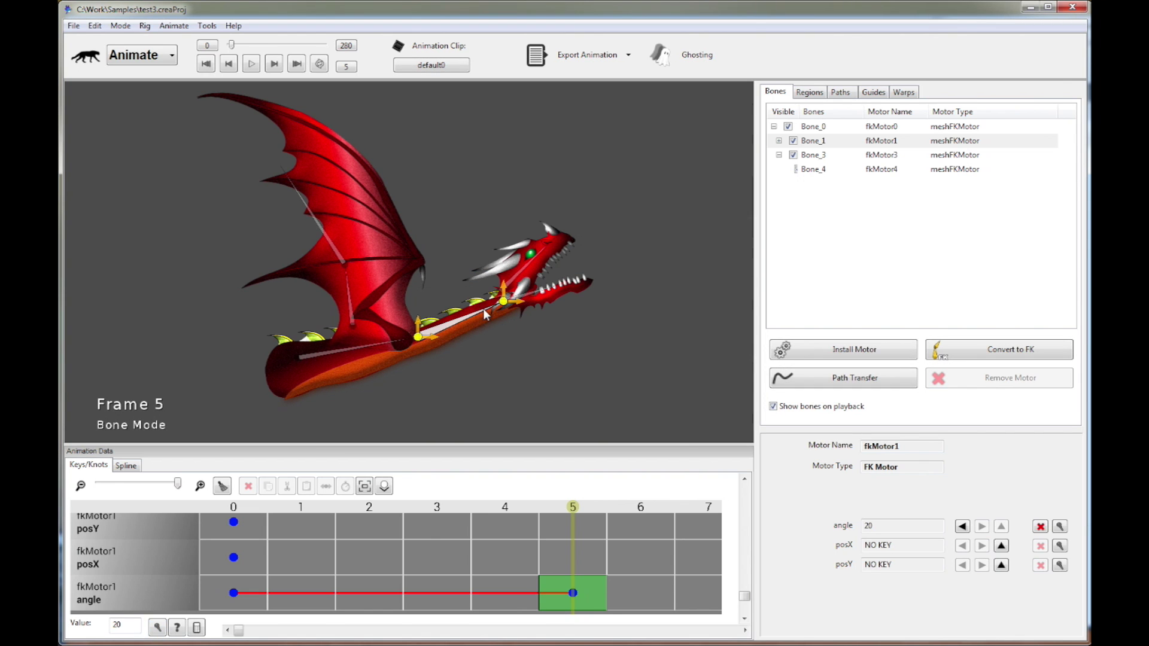
pyautogui.moveTo(506, 303); pyautogui.dragTo(481, 278)
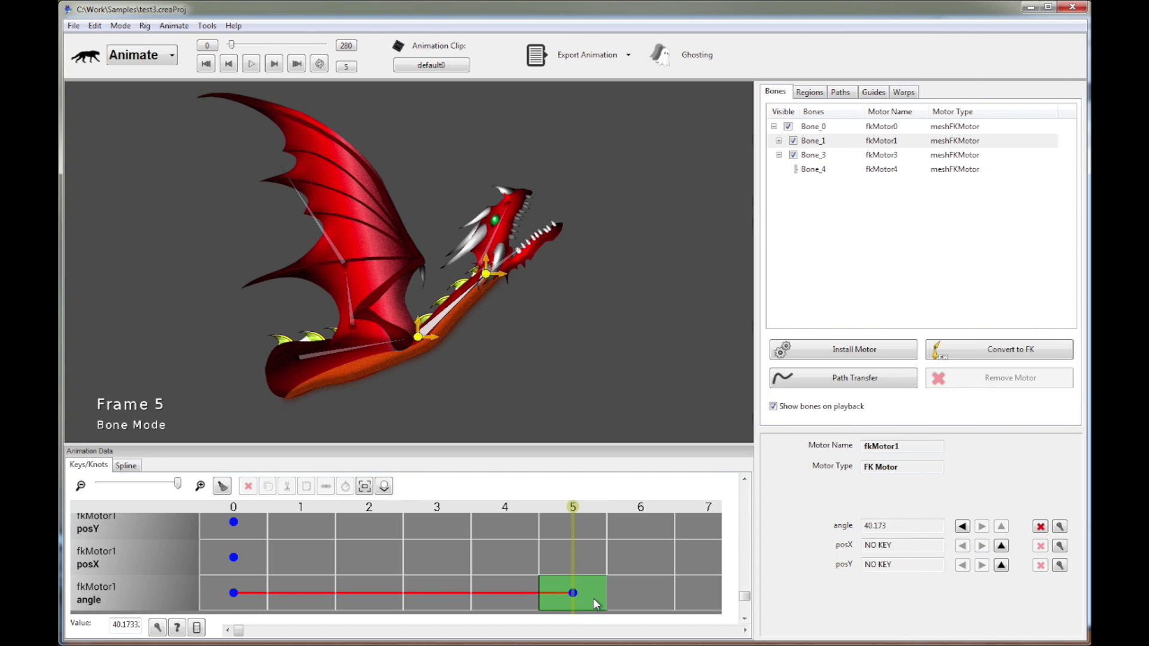
pyautogui.moveTo(486, 279)
pyautogui.mouseDown()
pyautogui.moveTo(506, 377)
pyautogui.moveTo(497, 263)
pyautogui.moveTo(467, 232)
pyautogui.moveTo(523, 344)
pyautogui.moveTo(506, 285)
pyautogui.moveTo(485, 271)
pyautogui.mouseUp()
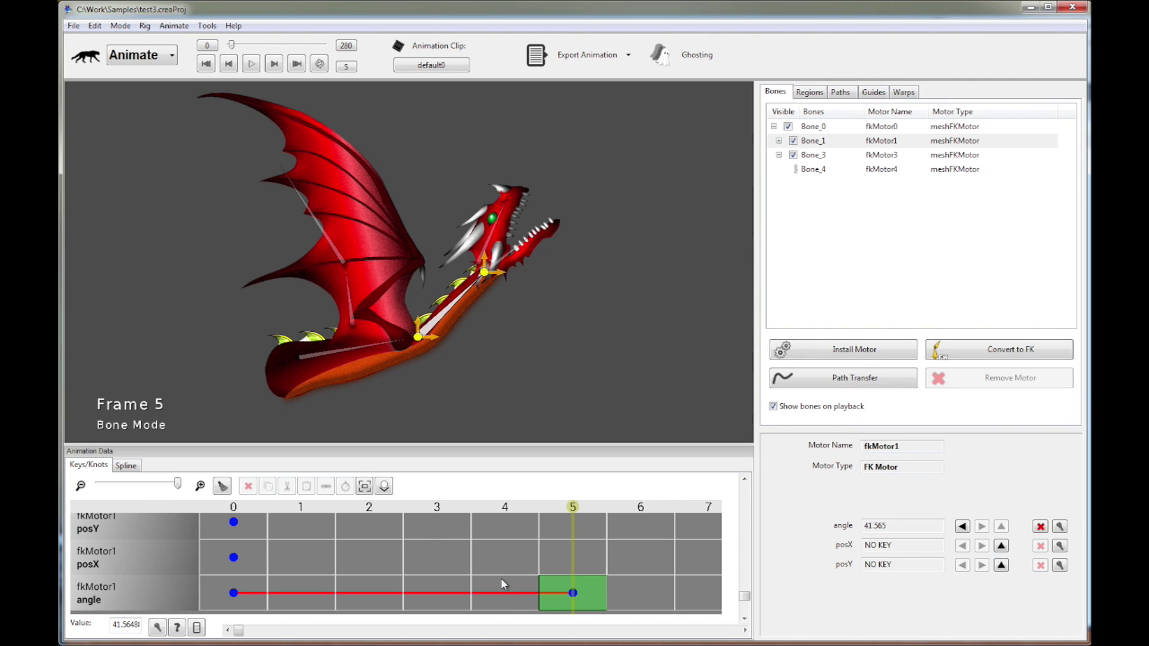
# Show a wider frame range in the timeline and select fkMotor1's posX and angle cells from frame 0 to 5.
pyautogui.click(177, 483)
pyautogui.moveTo(177, 483); pyautogui.dragTo(130, 486)
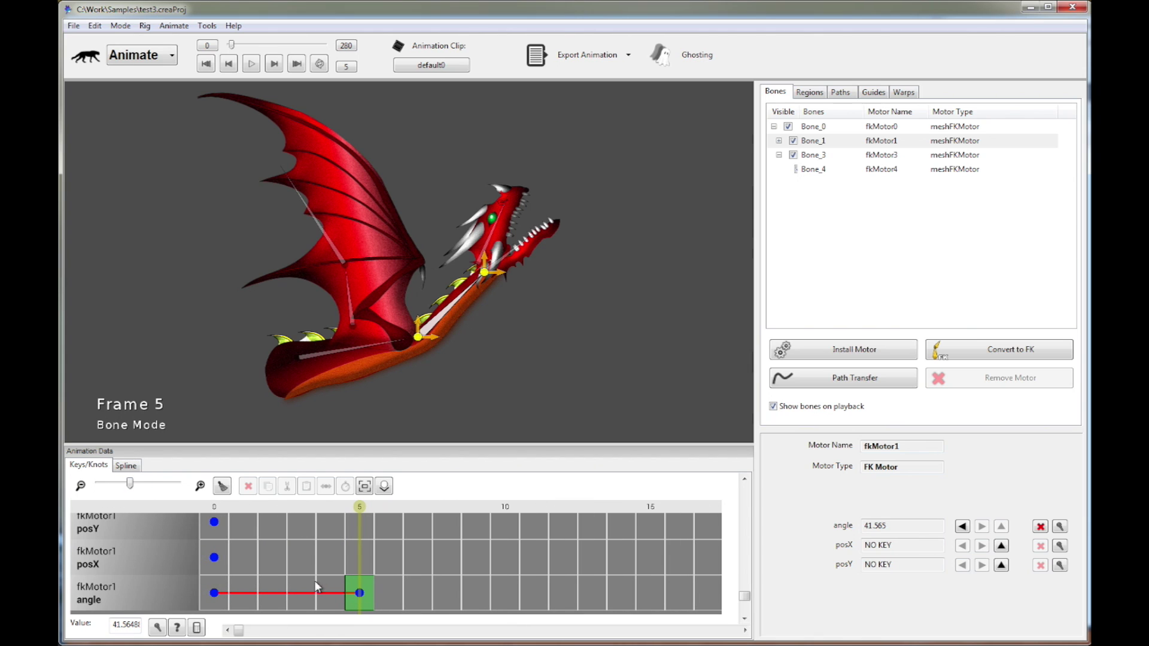
pyautogui.moveTo(215, 559); pyautogui.dragTo(354, 593)
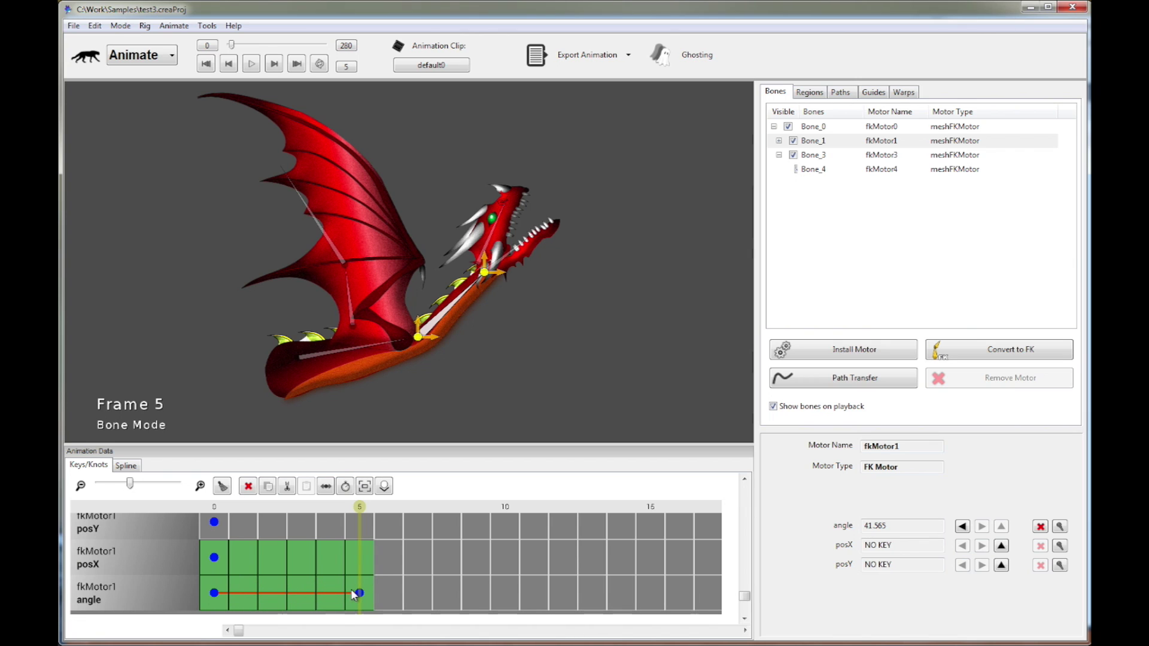
pyautogui.click(407, 558)
pyautogui.moveTo(211, 555); pyautogui.dragTo(349, 585)
# Shift the selected posX and angle keys forward by 6 frames.
pyautogui.click(326, 486)
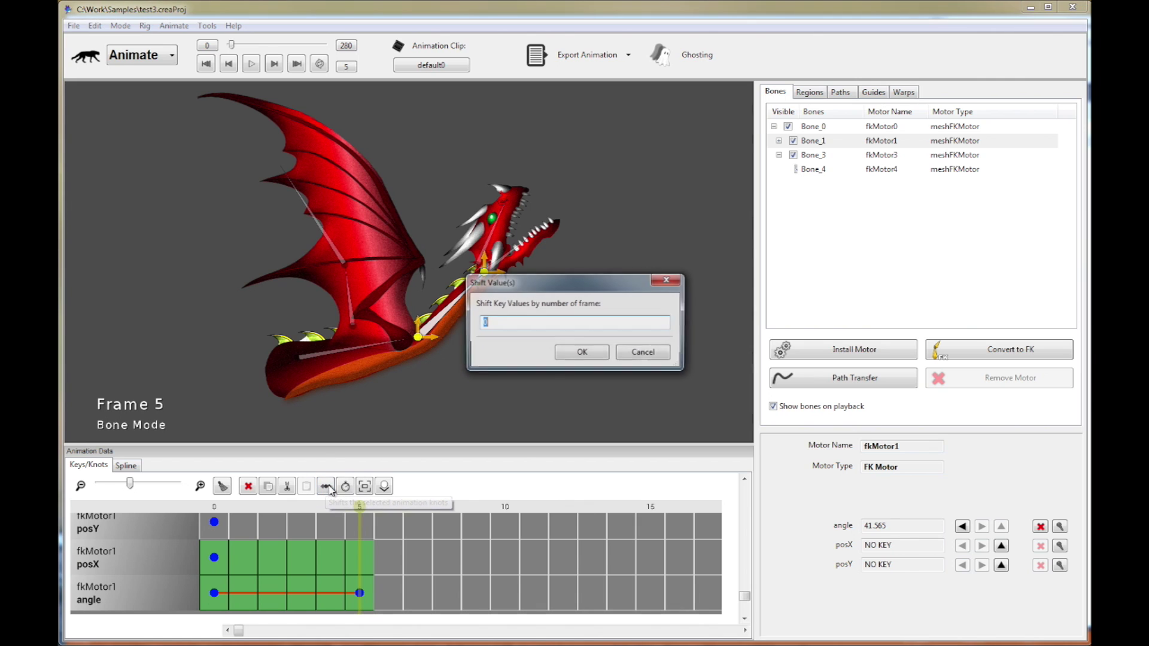
pyautogui.click(644, 353)
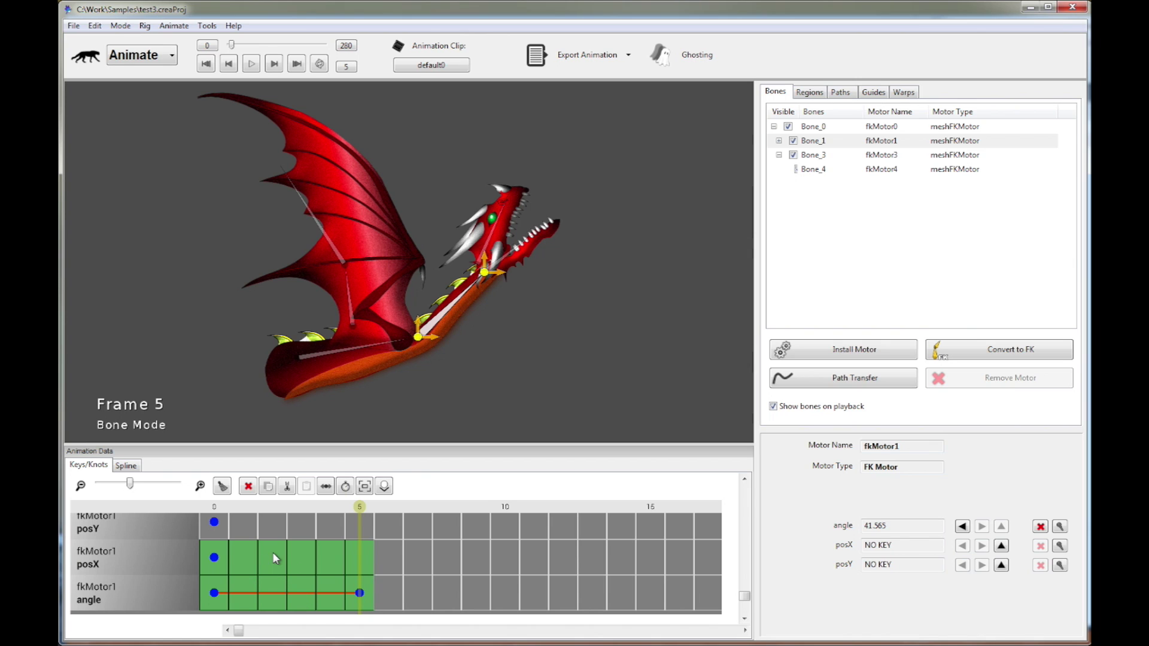
pyautogui.moveTo(272, 559); pyautogui.dragTo(445, 558)
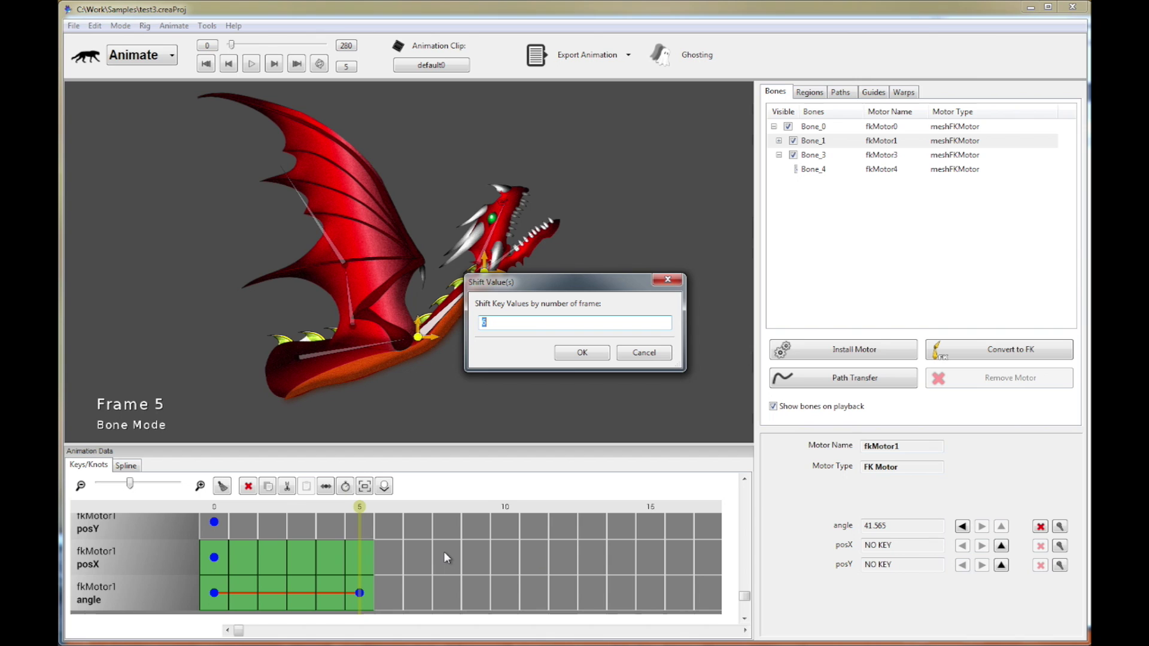
pyautogui.press('Return')
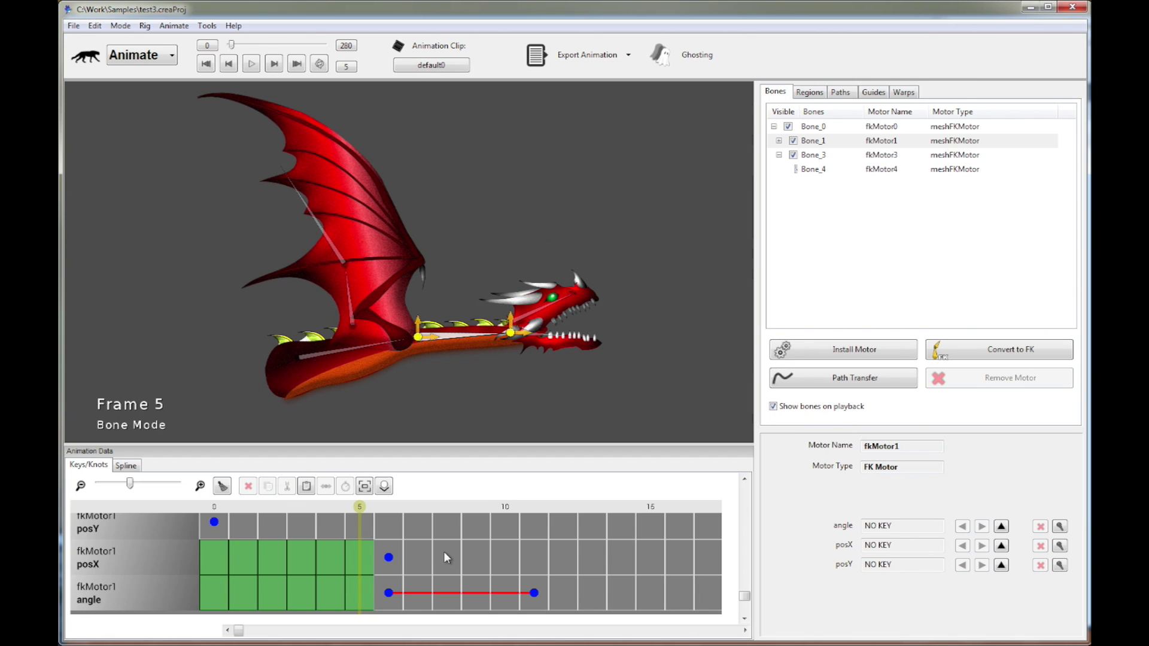
# Select the shifted posX and angle keys, move them back 6 frames to start at frame 0, and clear the block selection.
pyautogui.moveTo(393, 560); pyautogui.dragTo(525, 582)
pyautogui.moveTo(443, 556); pyautogui.dragTo(281, 560)
pyautogui.press('Return')
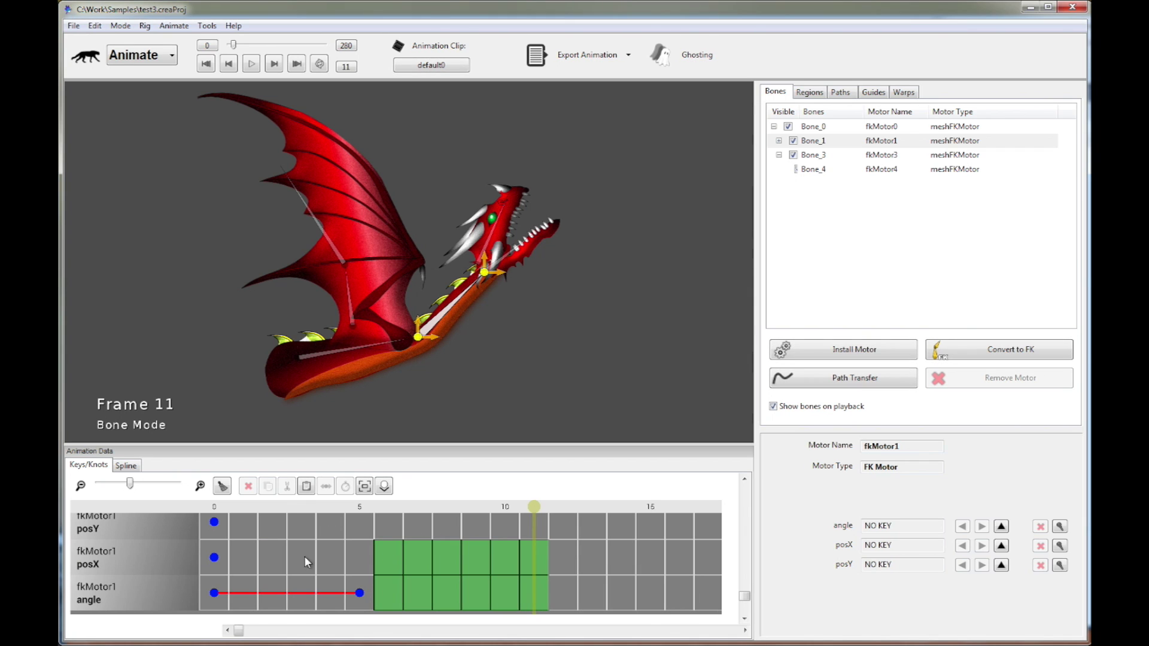
pyautogui.click(331, 556)
pyautogui.click(419, 563)
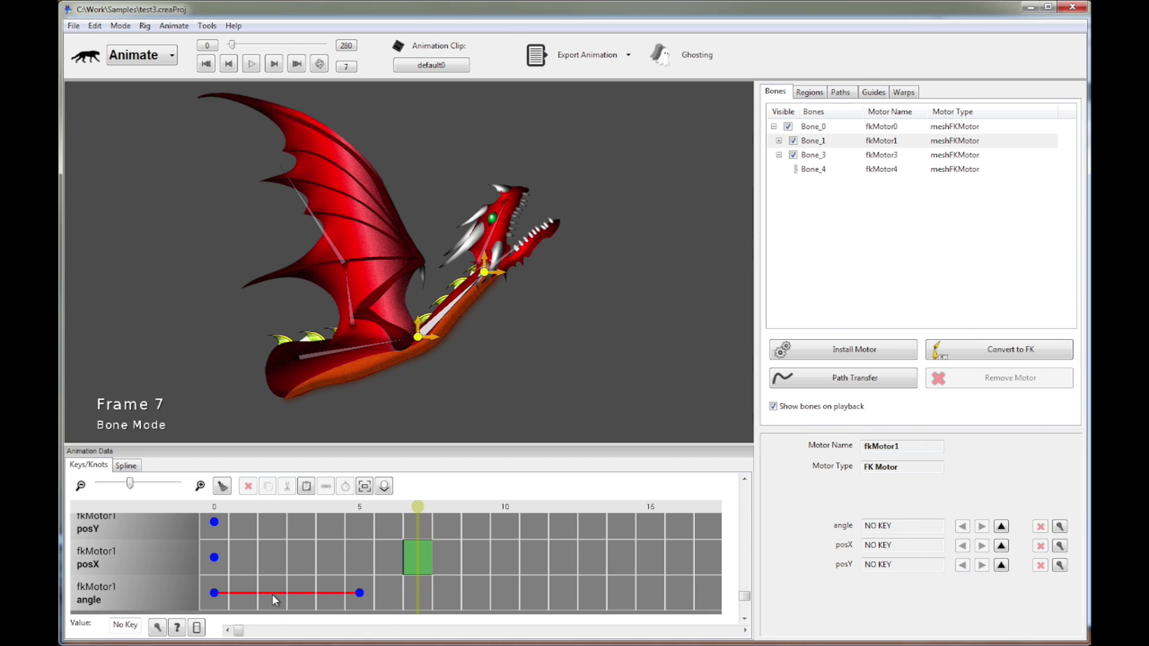
# Copy fkMotor1's angle keys from frames 0 to 5 and paste them starting at frame 7.
pyautogui.moveTo(214, 592); pyautogui.dragTo(247, 591)
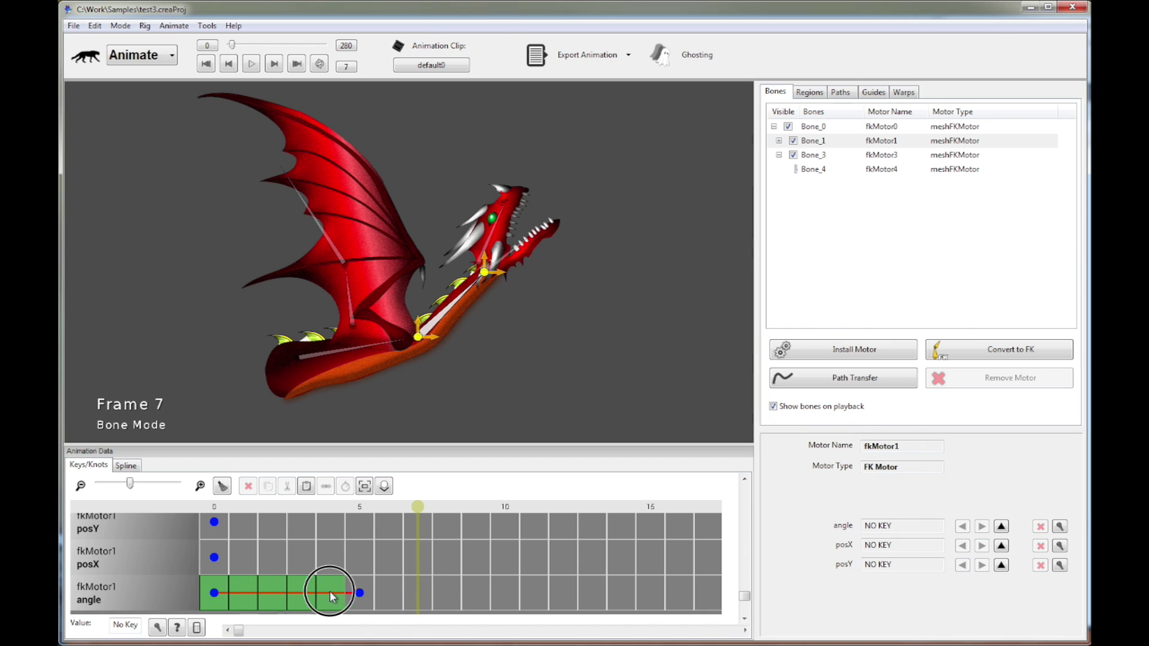
pyautogui.moveTo(353, 593); pyautogui.dragTo(357, 592)
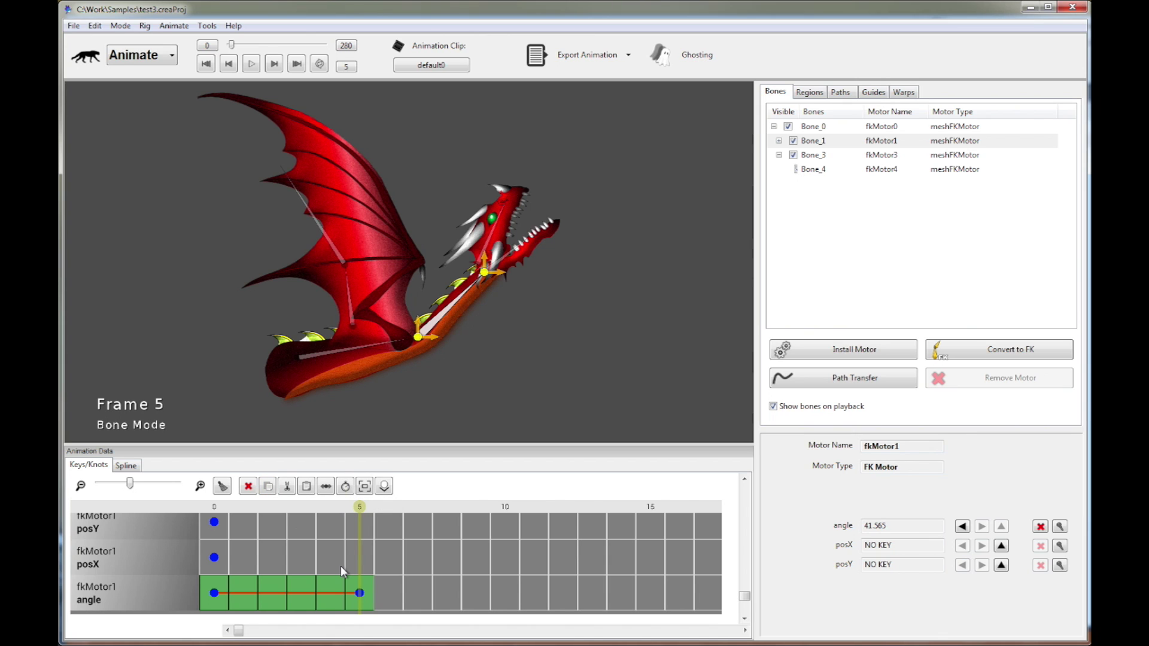
pyautogui.click(418, 589)
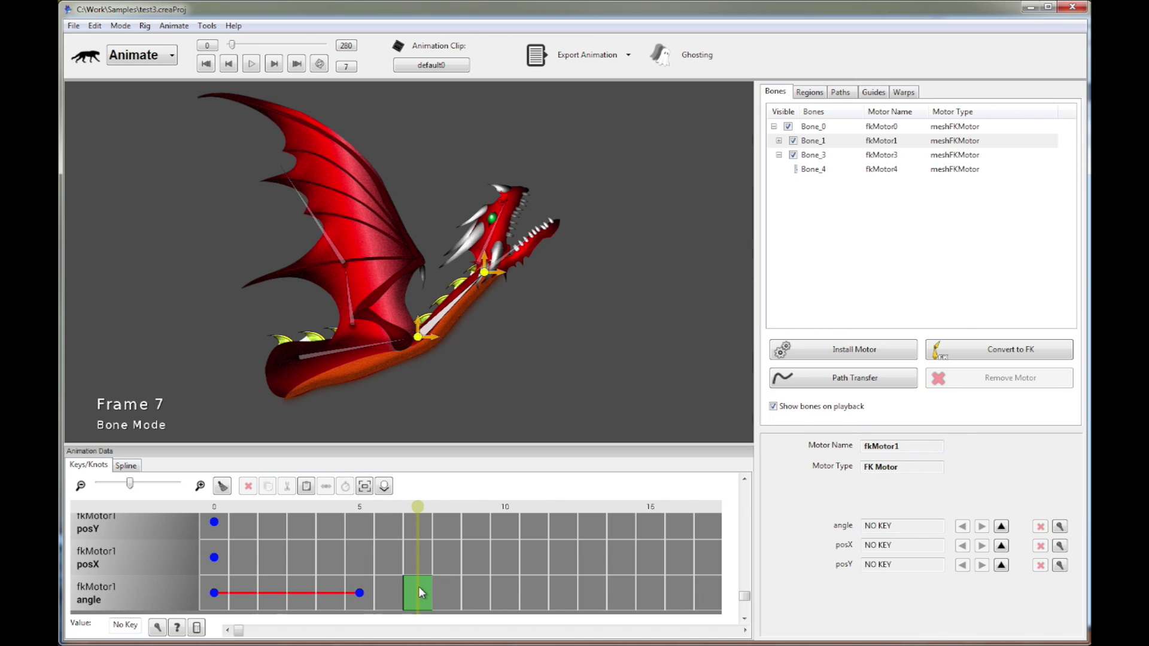
pyautogui.hotkey('ctrl', 'v')
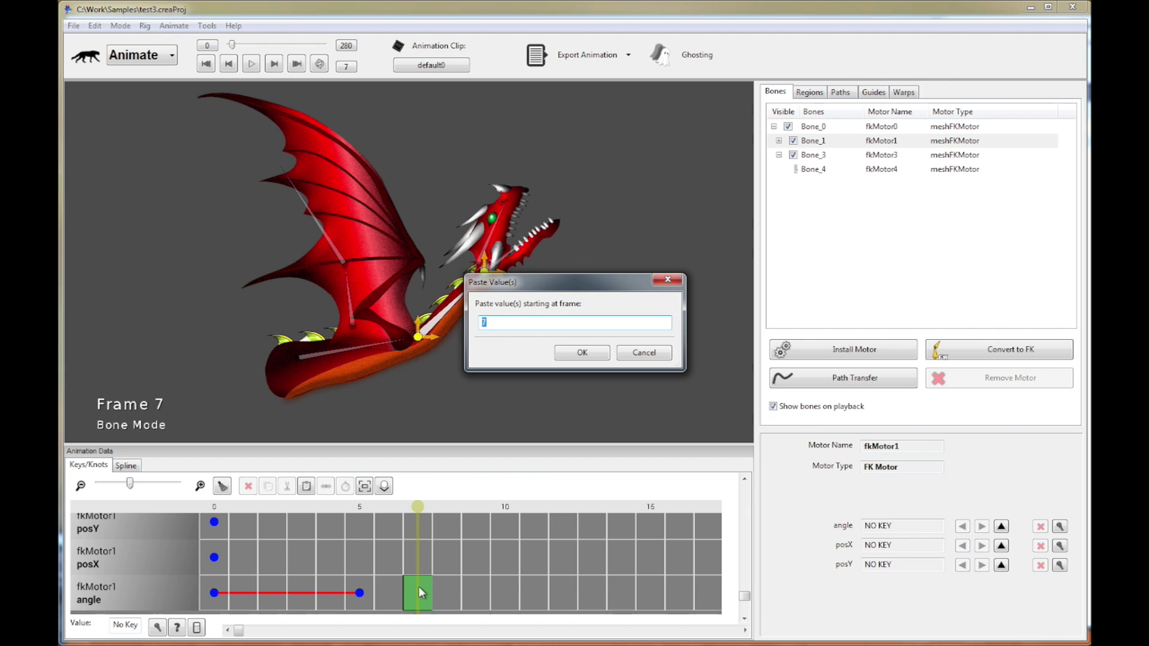
pyautogui.press('Return')
pyautogui.moveTo(413, 507); pyautogui.dragTo(330, 508)
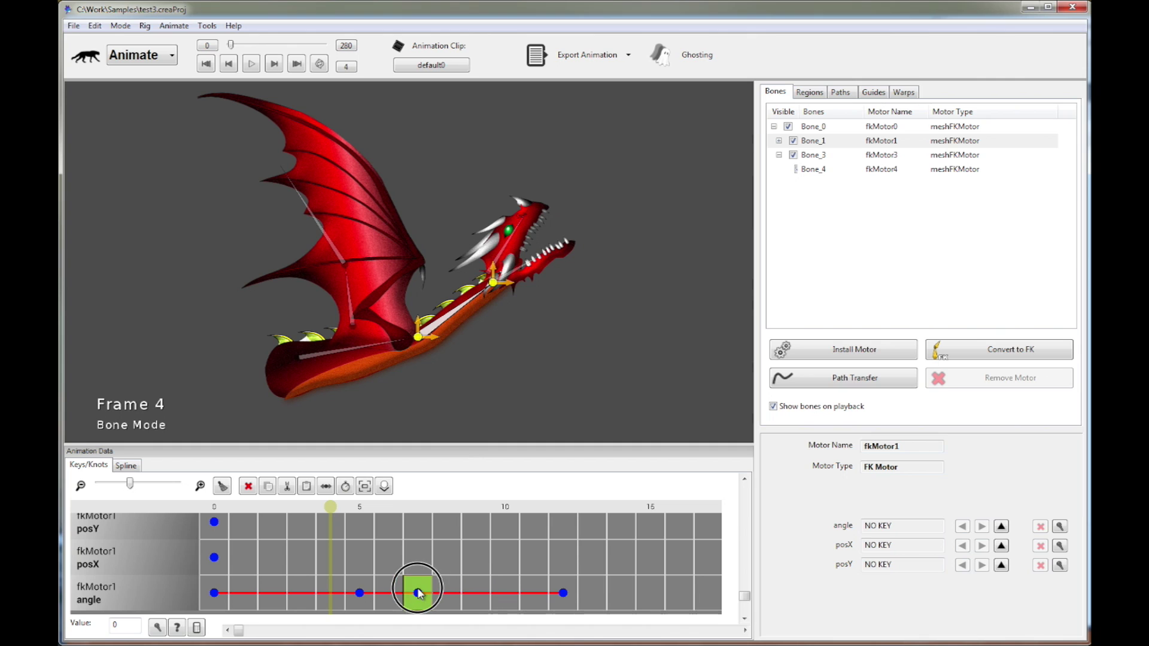
# Select the pasted angle keys from frame 7 to 12 and delete them.
pyautogui.click(564, 592)
pyautogui.keyDown('shift'); pyautogui.click(418, 593); pyautogui.keyUp('shift')
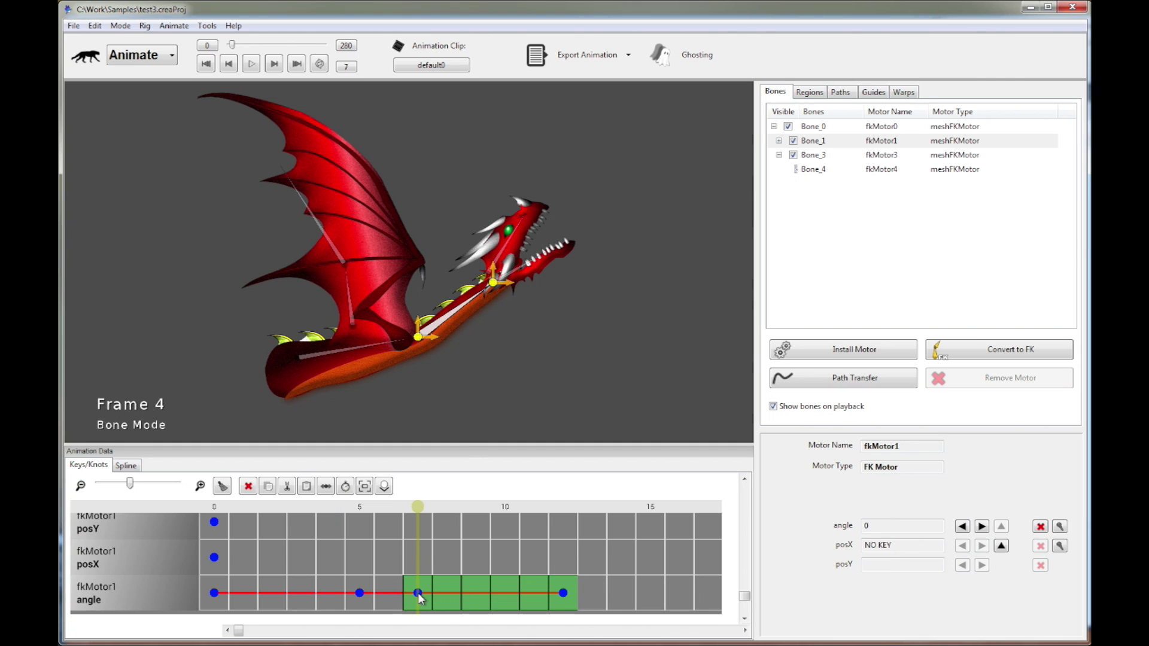
pyautogui.press('Delete')
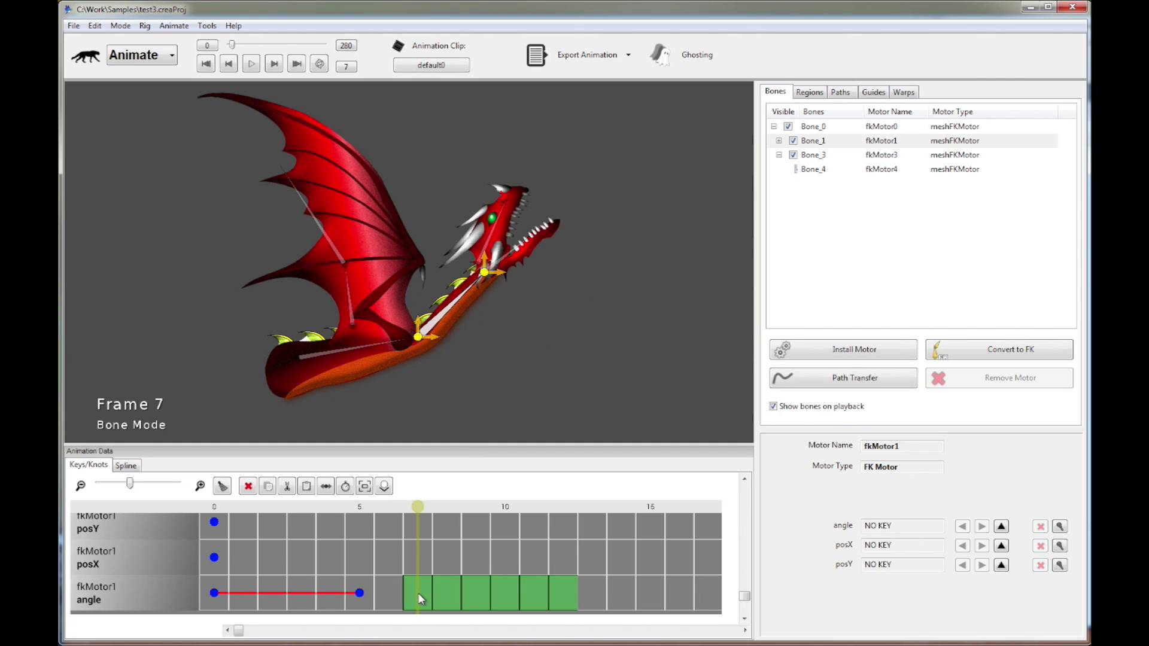
# Select fkMotor1's angle keys from frame 0 to 5 and retime them by a factor of 2.
pyautogui.moveTo(418, 515); pyautogui.dragTo(189, 519)
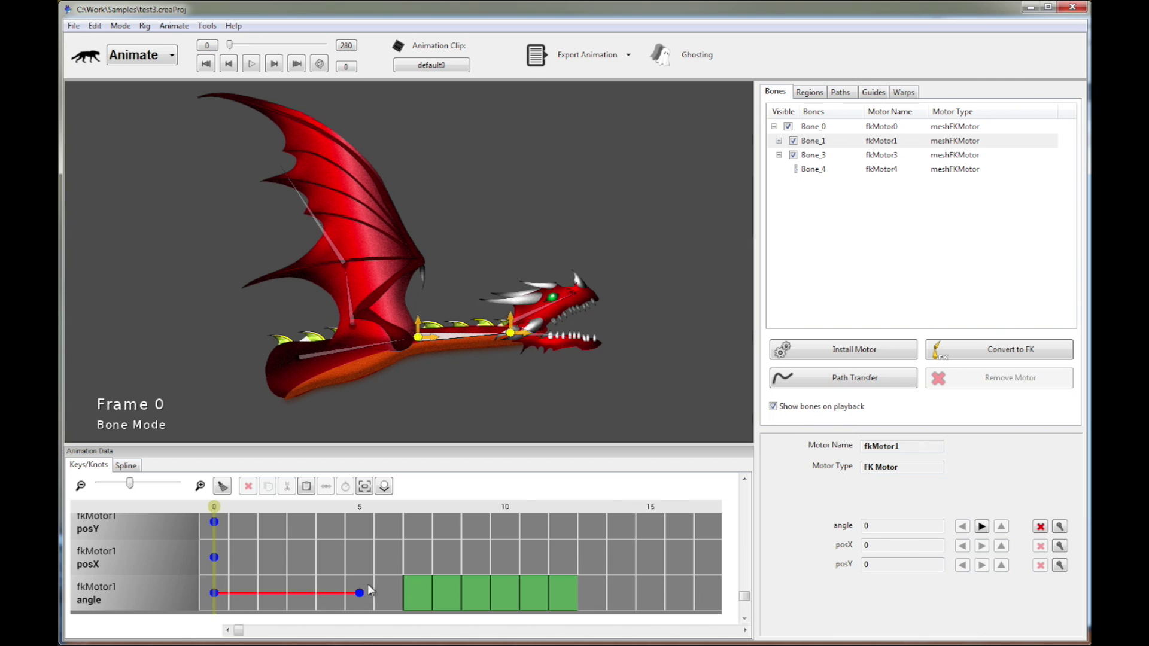
pyautogui.moveTo(215, 593); pyautogui.dragTo(358, 592)
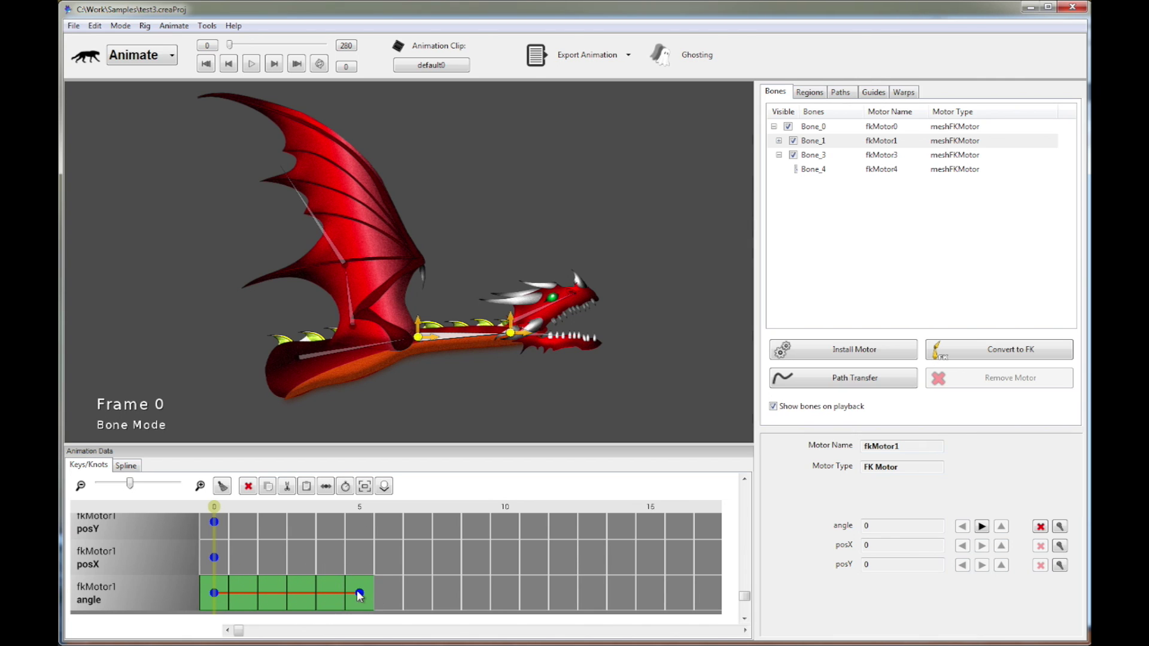
pyautogui.click(347, 490)
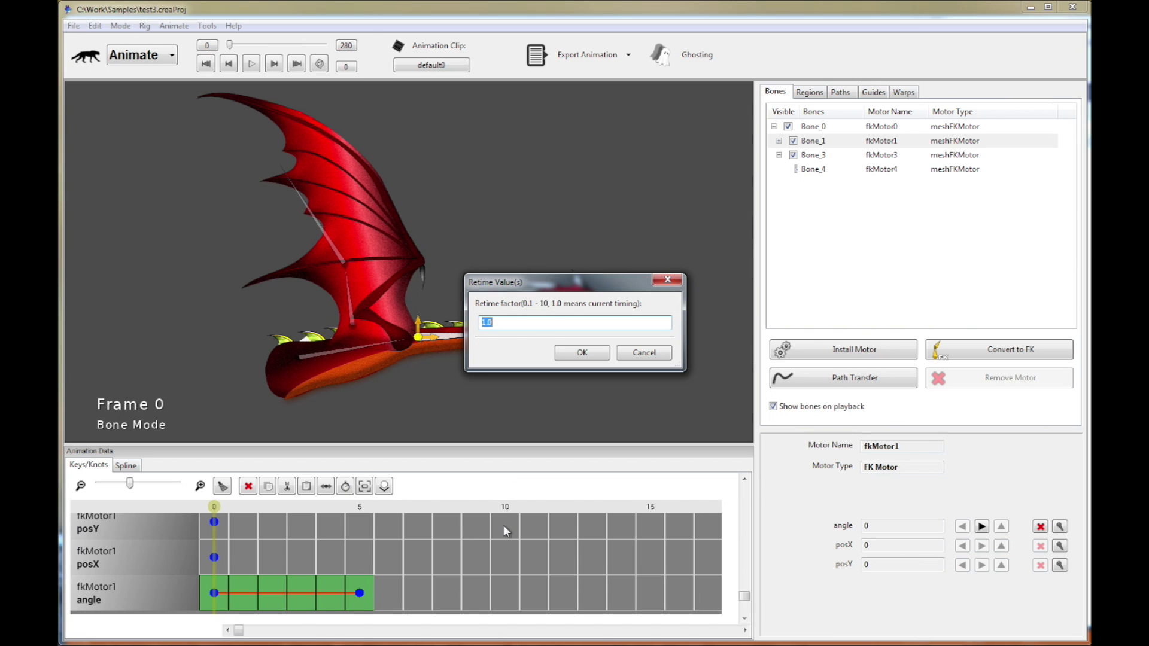
pyautogui.write('2')
pyautogui.press('Return')
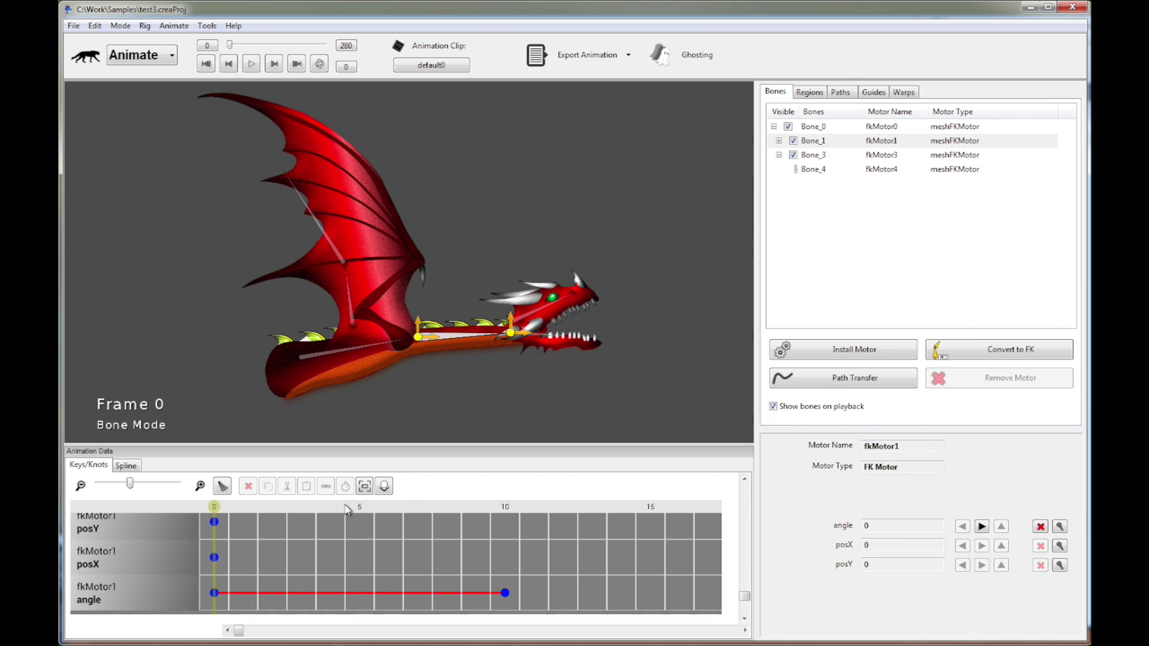
# Set keys for fkMotor1's angle, posX and posY from the current pose at frame 5.
pyautogui.click(369, 509)
pyautogui.moveTo(370, 509); pyautogui.dragTo(369, 508)
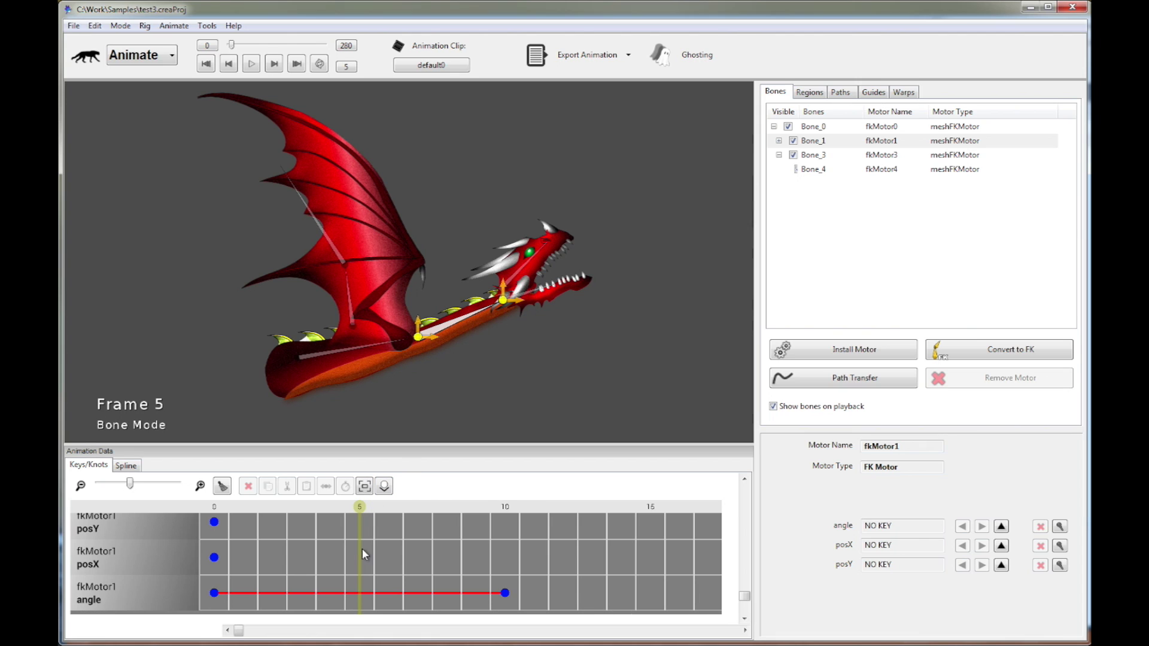
pyautogui.moveTo(359, 508); pyautogui.dragTo(330, 507)
pyautogui.click(357, 509)
pyautogui.click(384, 487)
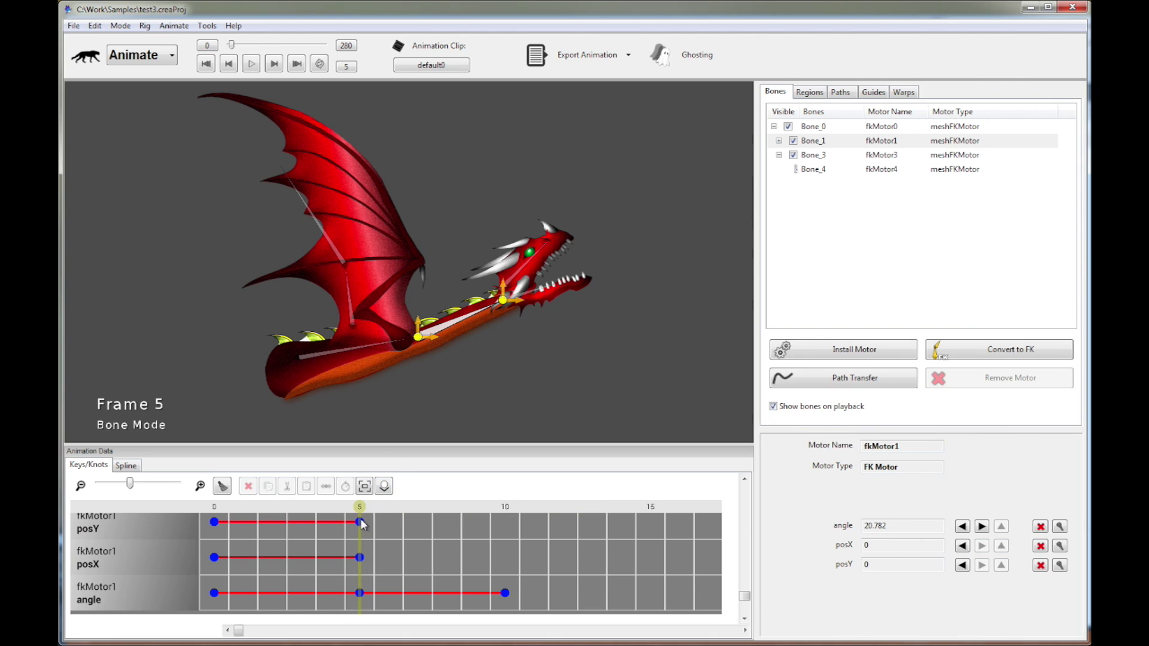
# Examine the frame 5 keys on fkMotor1's angle, posX and posY tracks, ending on the angle key.
pyautogui.click(358, 592)
pyautogui.click(358, 560)
pyautogui.click(359, 525)
pyautogui.click(359, 558)
pyautogui.click(359, 593)
pyautogui.click(359, 522)
pyautogui.click(360, 559)
pyautogui.click(355, 577)
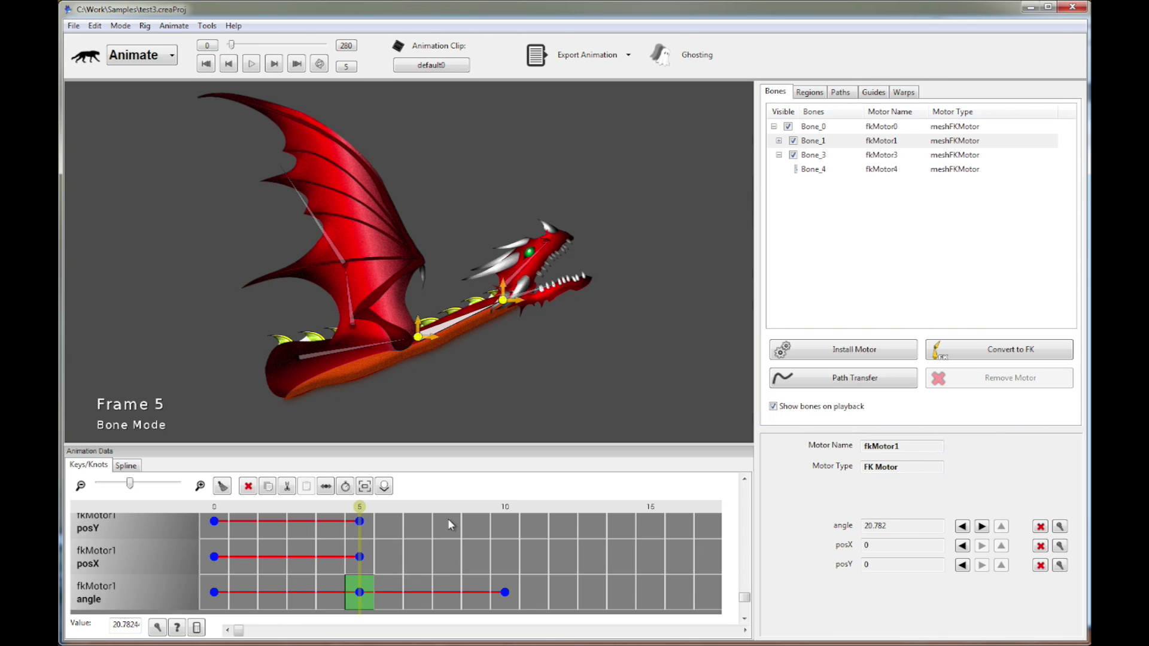
# Show fkMotor1's angle track as a spline, scale up the curve, and make the animation data area taller.
pyautogui.click(127, 466)
pyautogui.click(177, 485)
pyautogui.moveTo(177, 485); pyautogui.dragTo(145, 485)
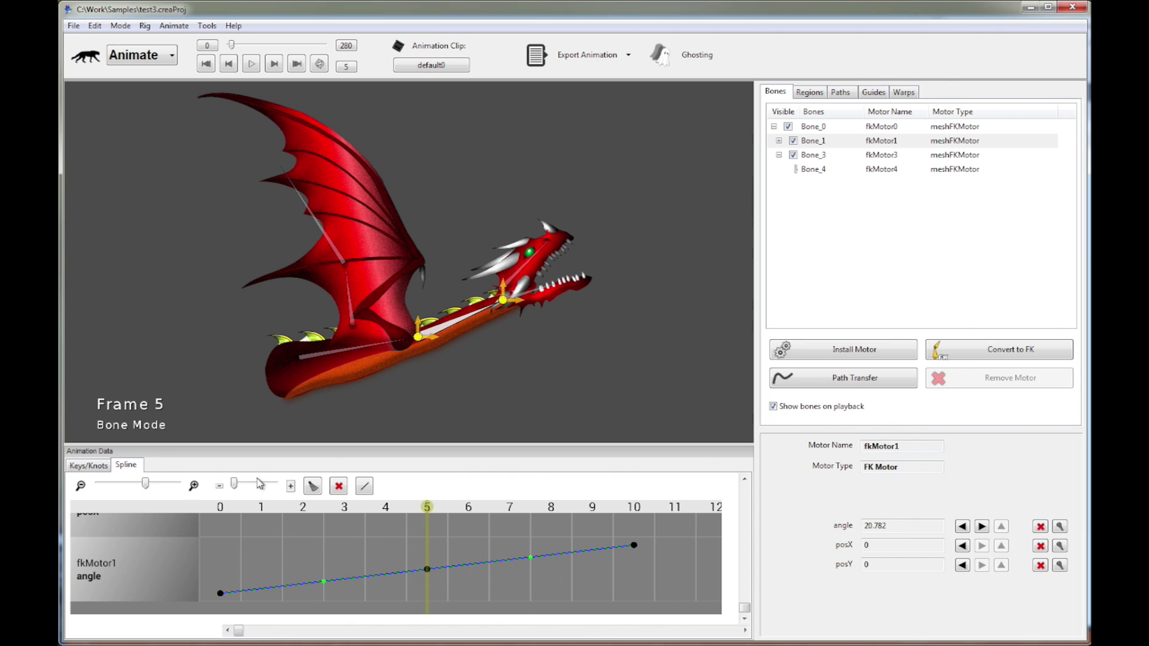
pyautogui.moveTo(240, 486); pyautogui.dragTo(239, 486)
pyautogui.scroll(2, 368, 558)
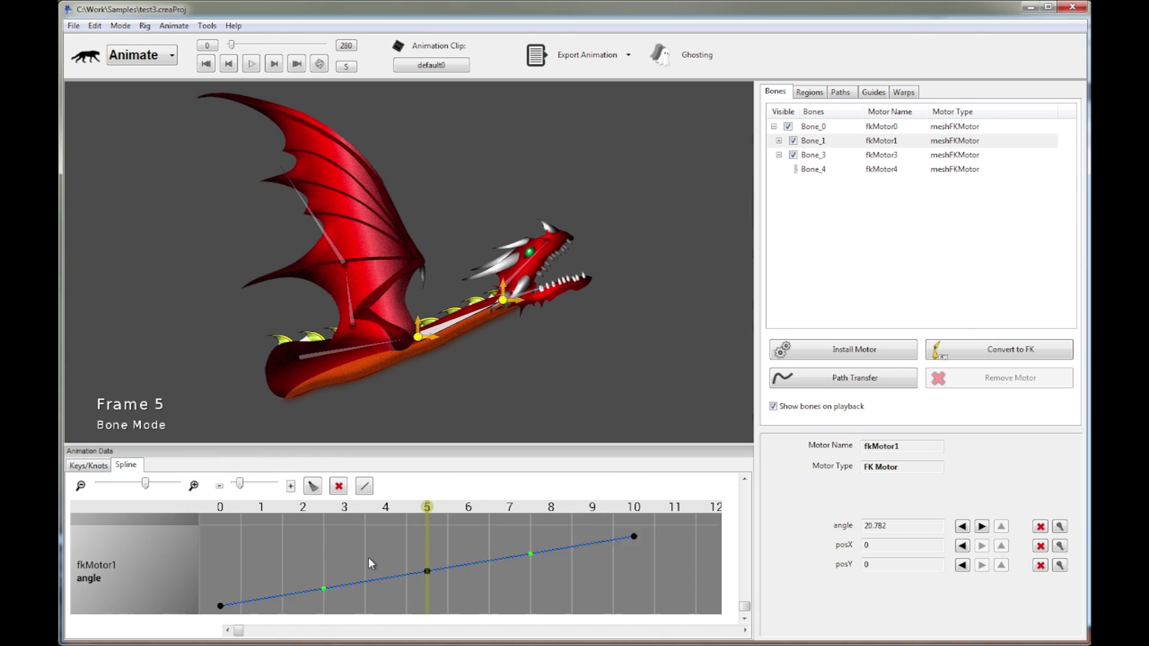
pyautogui.moveTo(465, 449); pyautogui.dragTo(482, 400)
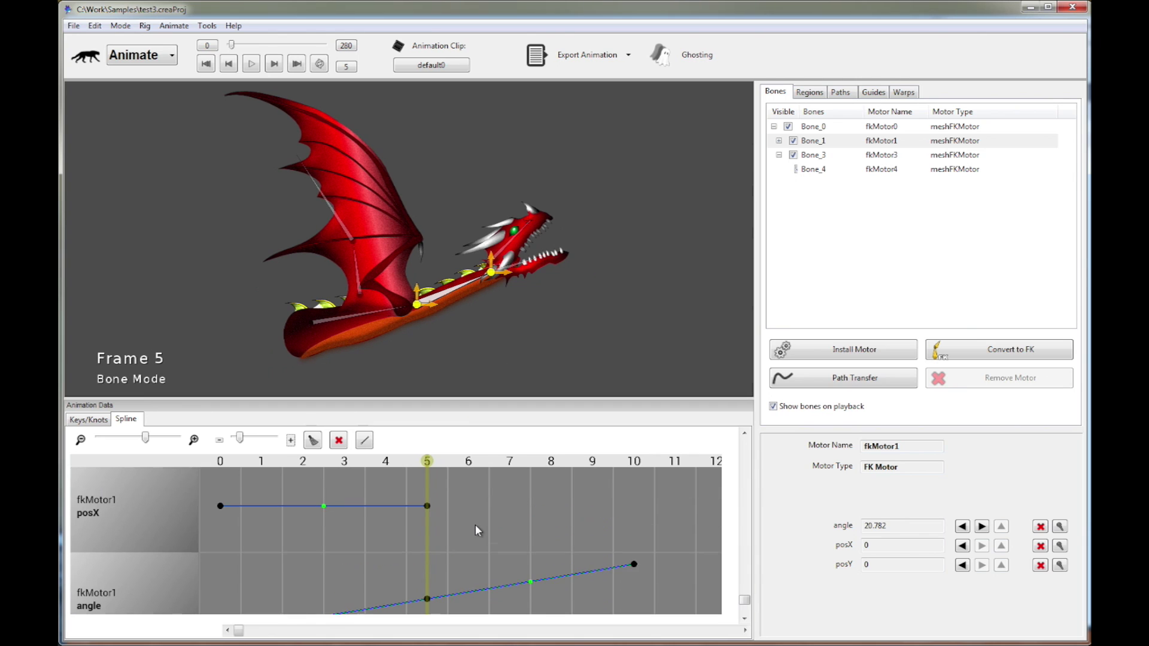
pyautogui.scroll(-1, 475, 524)
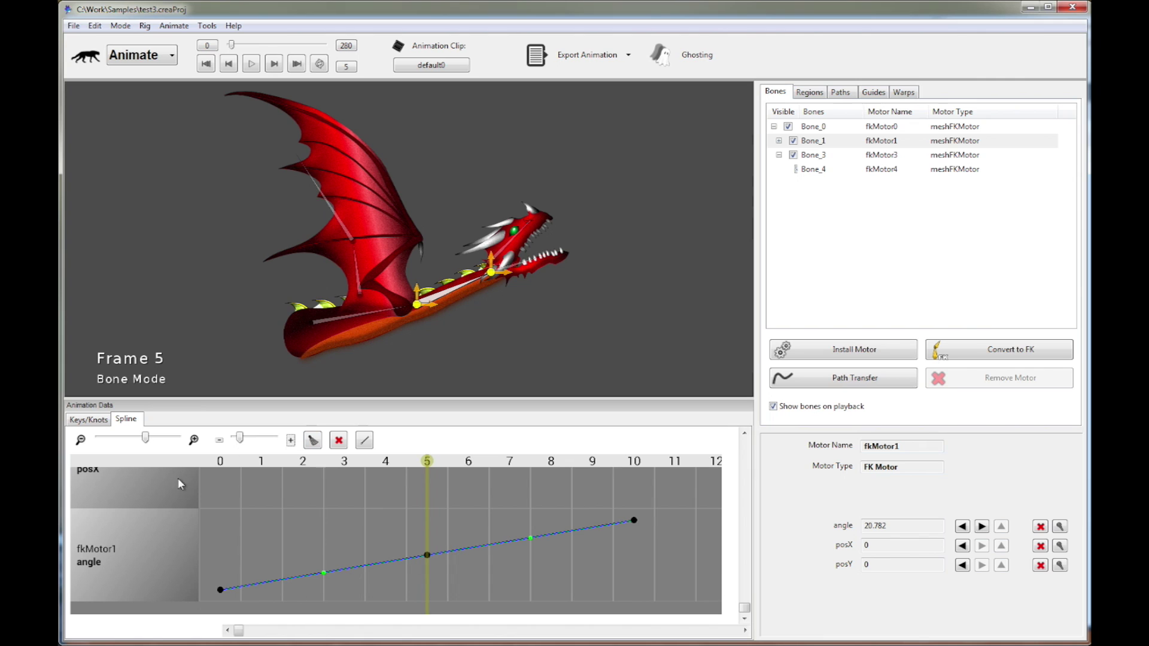
# Bend the angle curve between frames 5 and 10 by moving its control handles off the straight line.
pyautogui.click(364, 440)
pyautogui.moveTo(413, 461)
pyautogui.mouseDown()
pyautogui.moveTo(278, 461)
pyautogui.moveTo(573, 464)
pyautogui.moveTo(205, 461)
pyautogui.moveTo(595, 461)
pyautogui.moveTo(393, 483)
pyautogui.moveTo(469, 483)
pyautogui.moveTo(411, 483)
pyautogui.moveTo(430, 474)
pyautogui.mouseUp()
pyautogui.click(530, 537)
pyautogui.moveTo(530, 537); pyautogui.dragTo(526, 593)
pyautogui.click(529, 541)
pyautogui.moveTo(509, 462); pyautogui.dragTo(422, 474)
# Bend the angle curve between frames 0 and 5, raising the frame 0 handle and lowering the frame 5 knot's incoming handle.
pyautogui.moveTo(323, 573); pyautogui.dragTo(271, 519)
pyautogui.moveTo(322, 574); pyautogui.dragTo(349, 592)
pyautogui.moveTo(422, 464); pyautogui.dragTo(221, 466)
pyautogui.click(268, 466)
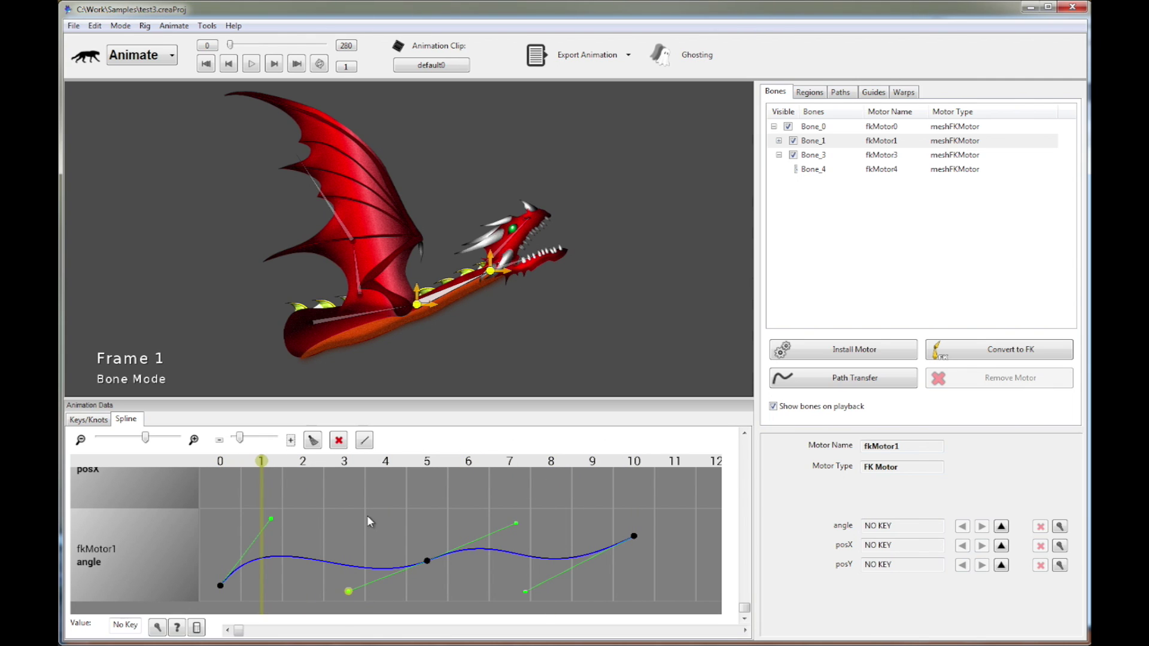
pyautogui.click(434, 465)
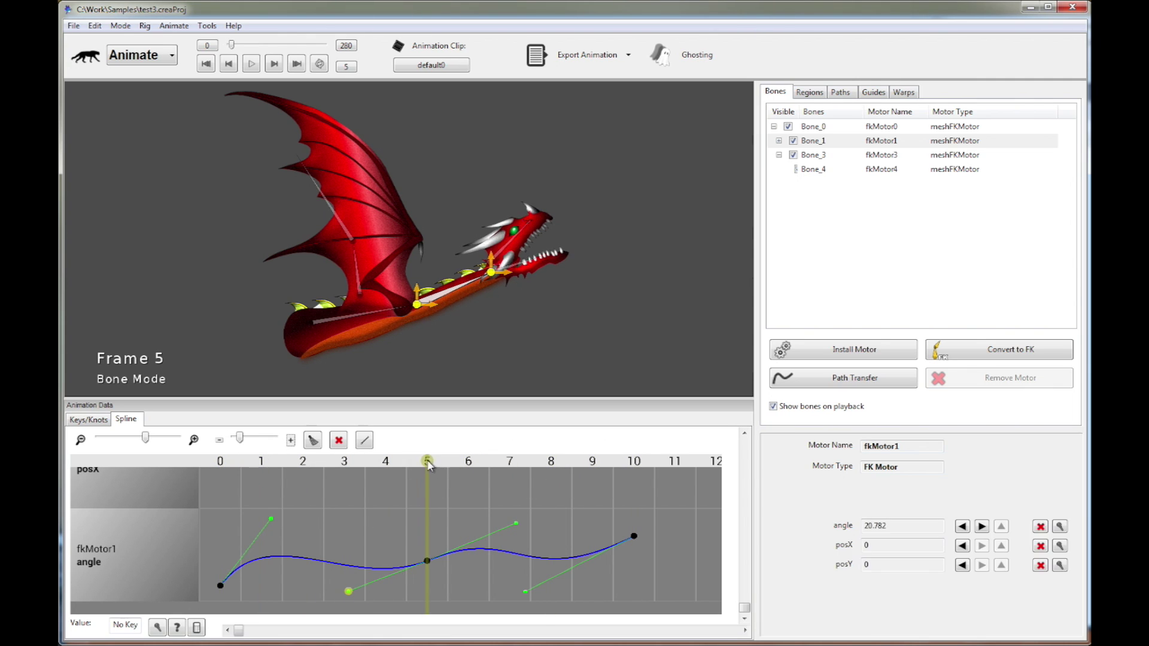
pyautogui.click(426, 560)
pyautogui.moveTo(351, 594)
pyautogui.mouseDown()
pyautogui.moveTo(305, 572)
pyautogui.moveTo(357, 593)
pyautogui.mouseUp()
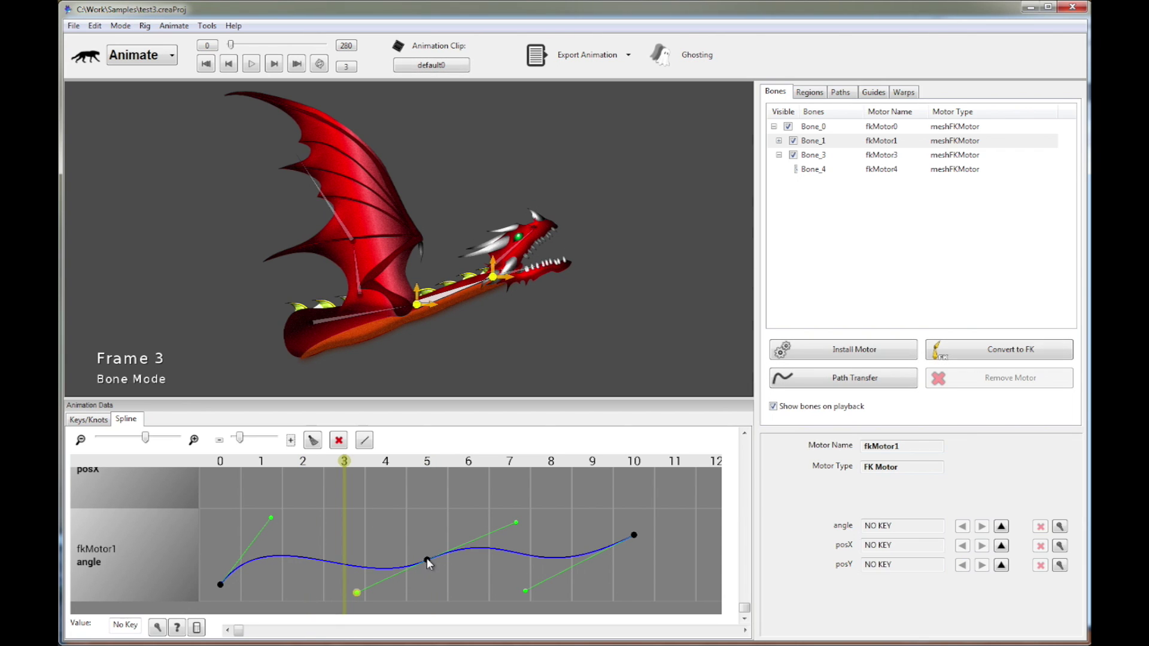
# Set both the left and right sides of the angle curve's frame 5 knot to linear.
pyautogui.click(425, 559)
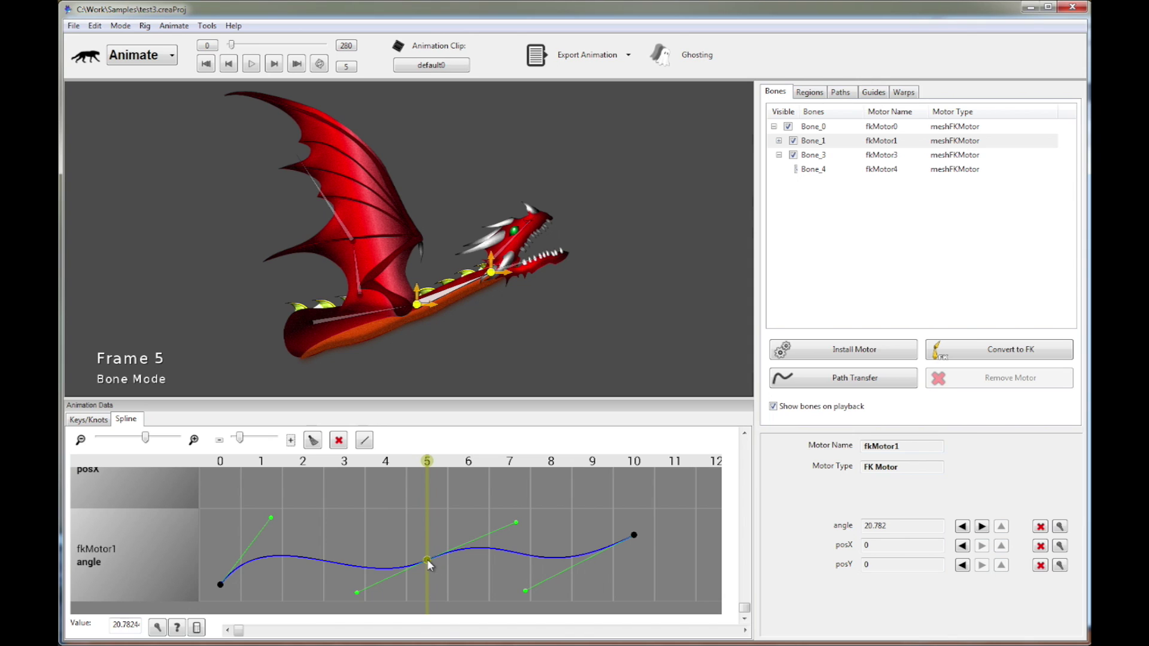
pyautogui.click(364, 442)
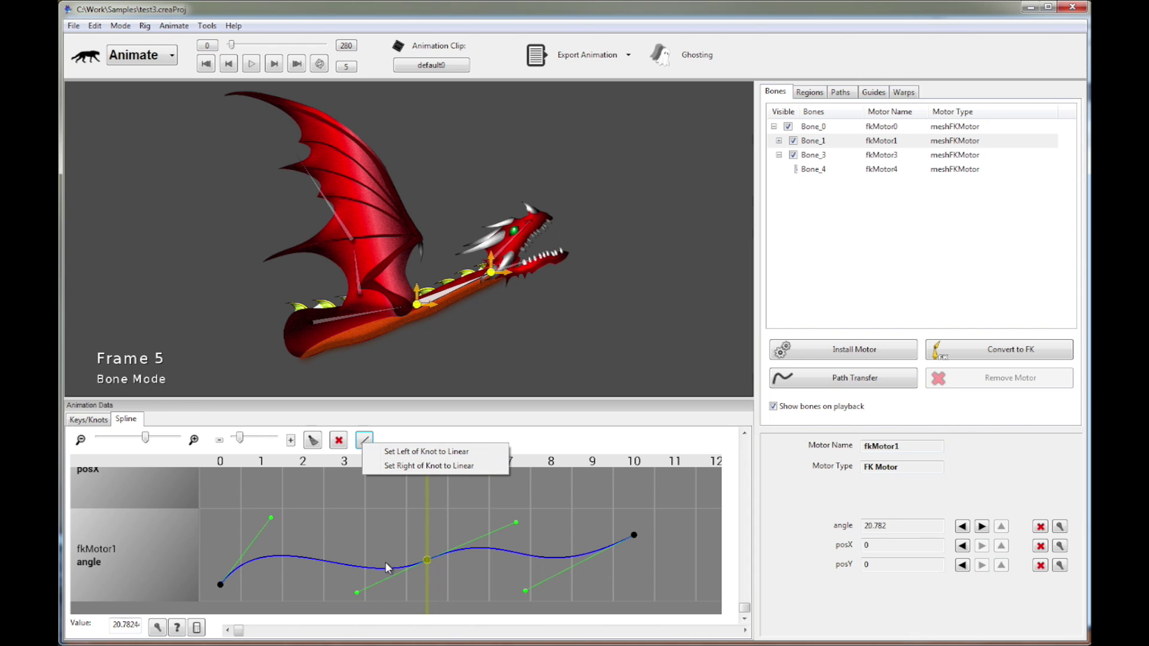
pyautogui.click(435, 454)
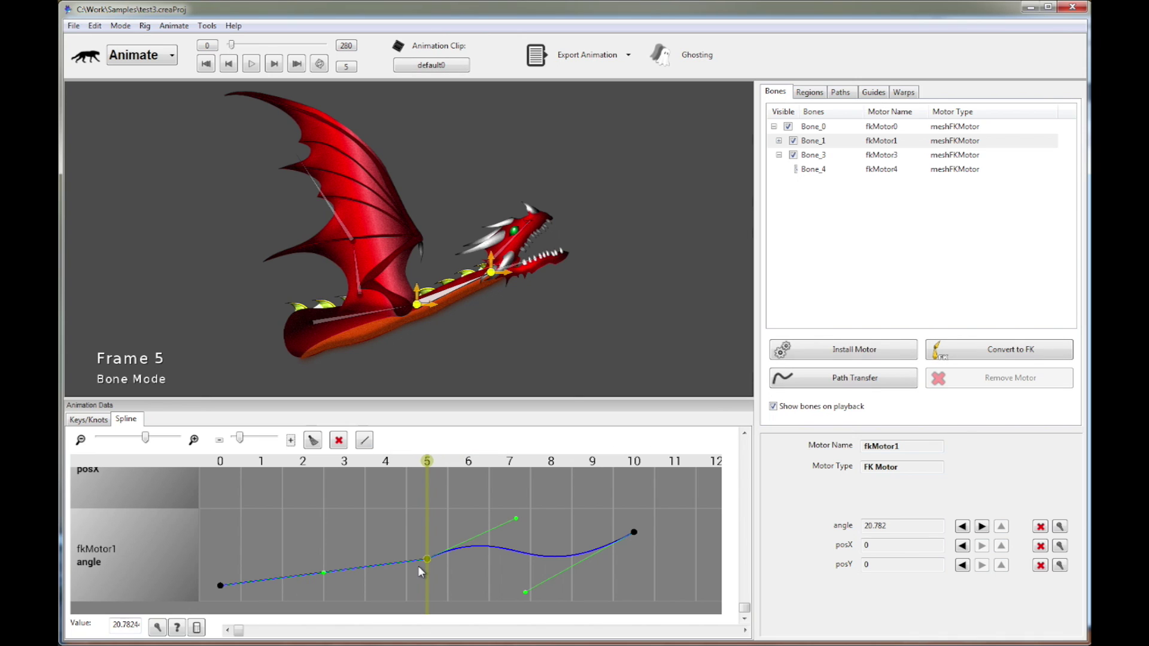
pyautogui.click(364, 440)
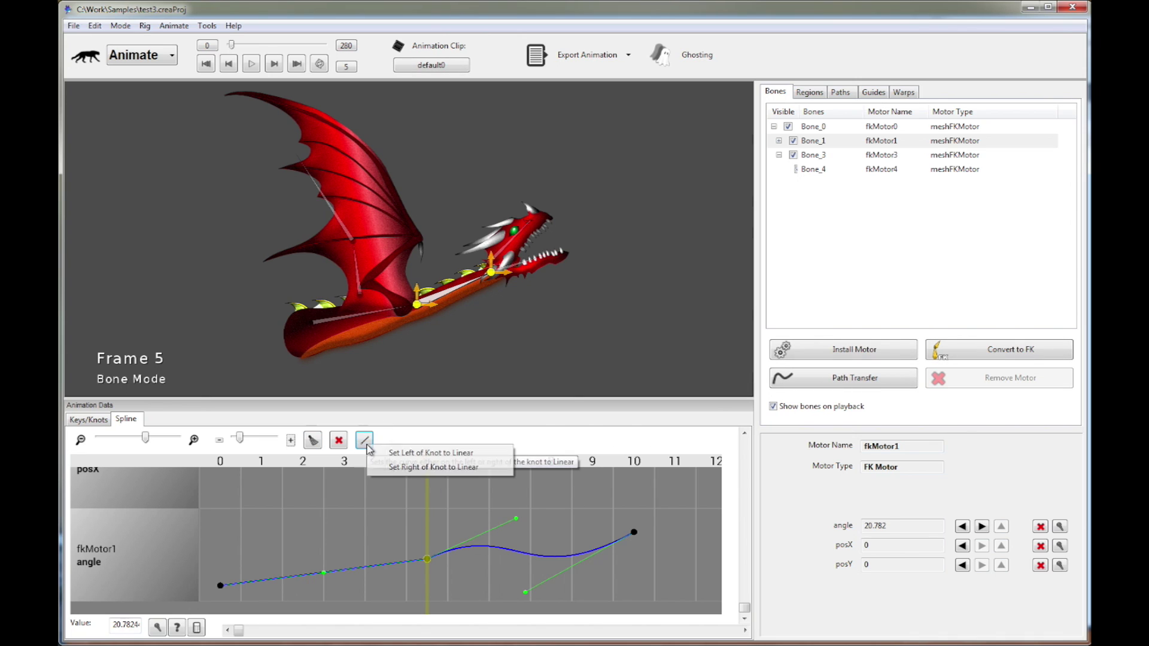
pyautogui.click(440, 469)
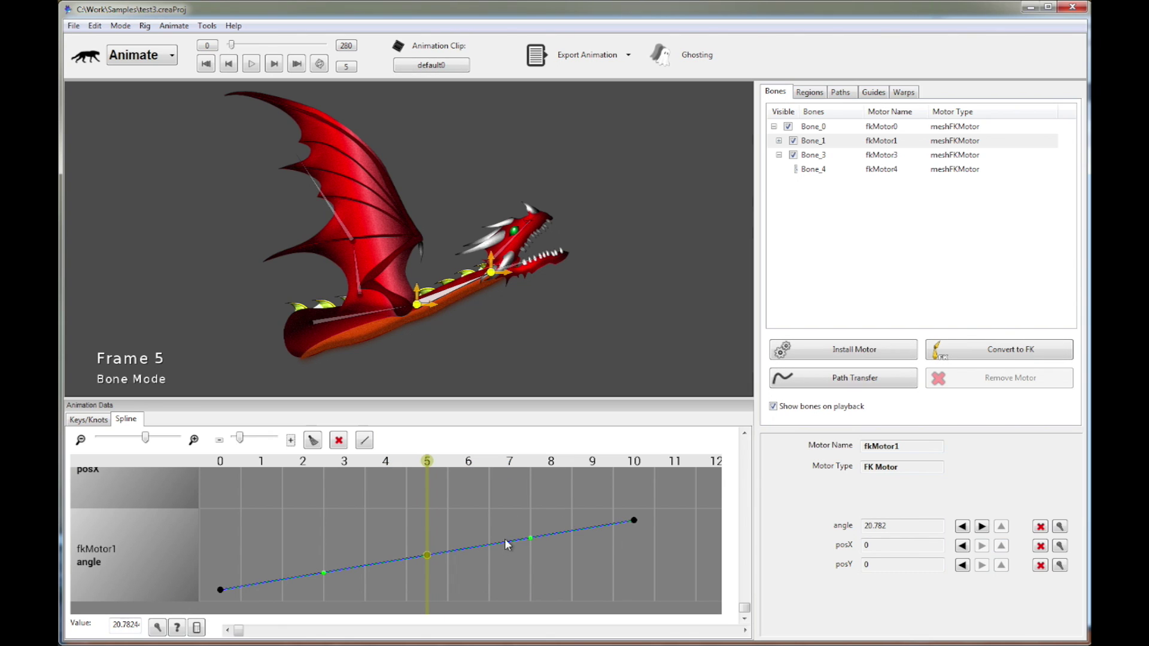
# Bend the angle curve between frames 5 and 10 again, and reset the left side of the frame 10 knot to linear.
pyautogui.moveTo(529, 537); pyautogui.dragTo(515, 518)
pyautogui.click(634, 521)
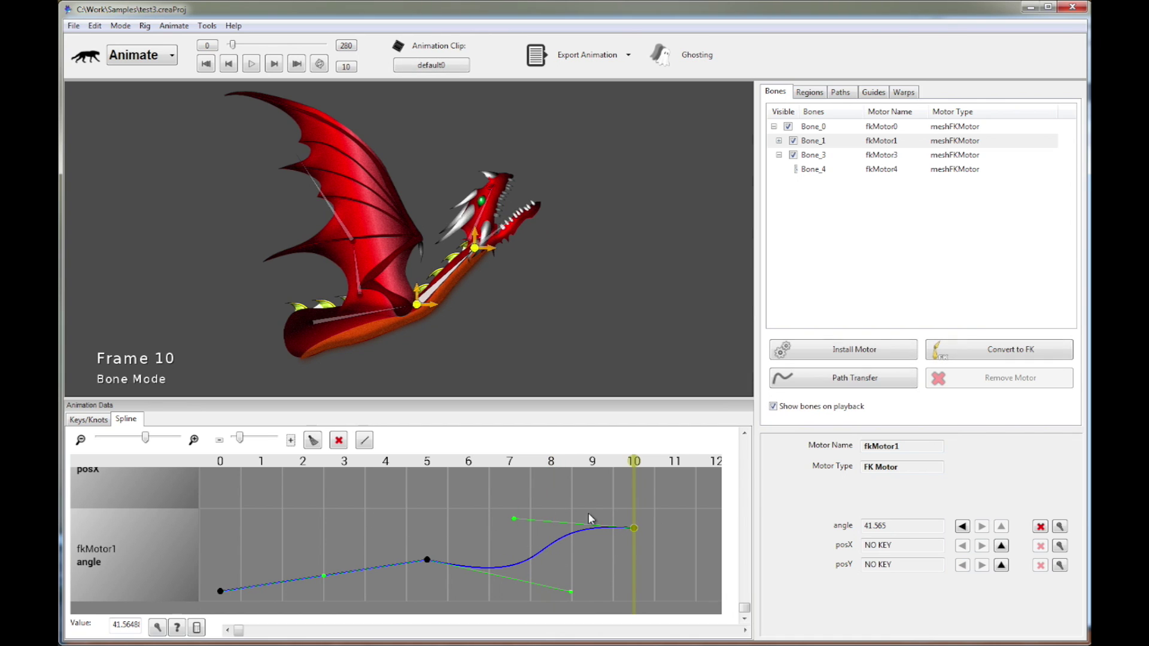
pyautogui.click(370, 441)
pyautogui.click(419, 450)
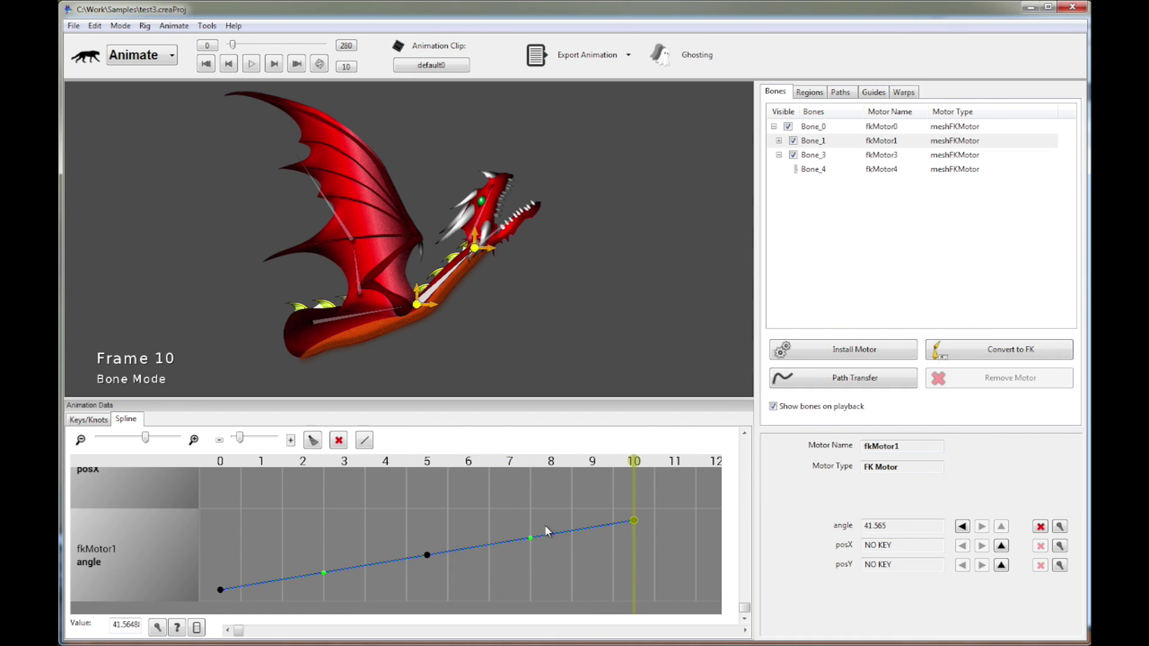
# Scrub back to frame 1 to preview the neck motion and return to the keys view of the tracks.
pyautogui.moveTo(635, 461); pyautogui.dragTo(262, 463)
pyautogui.click(88, 420)
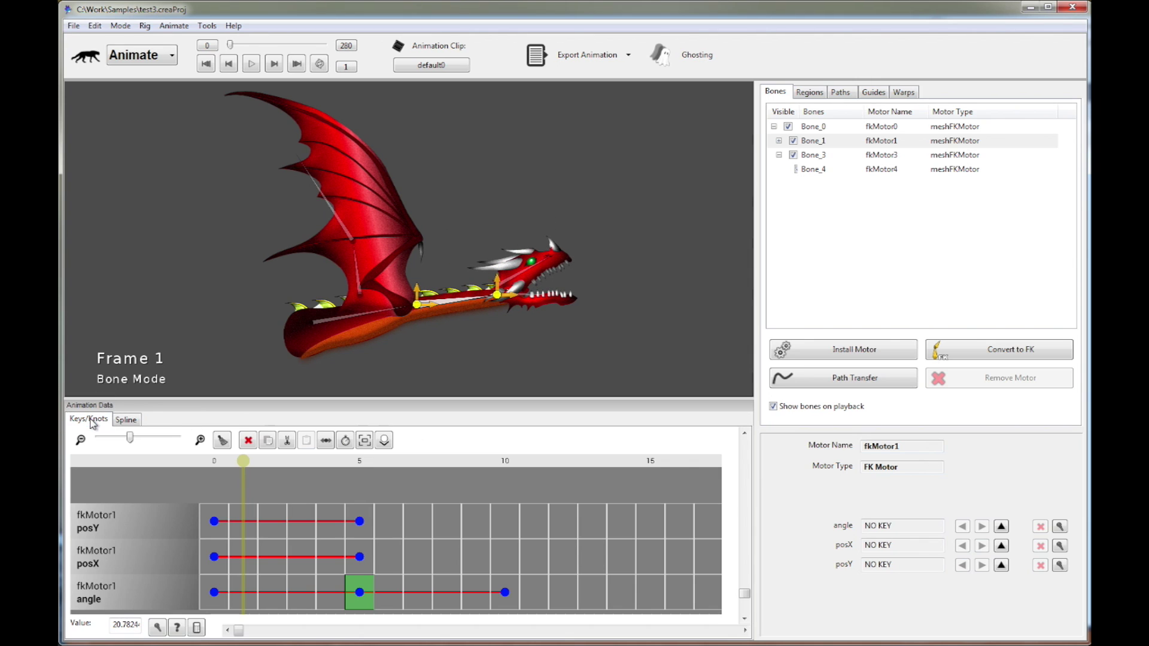